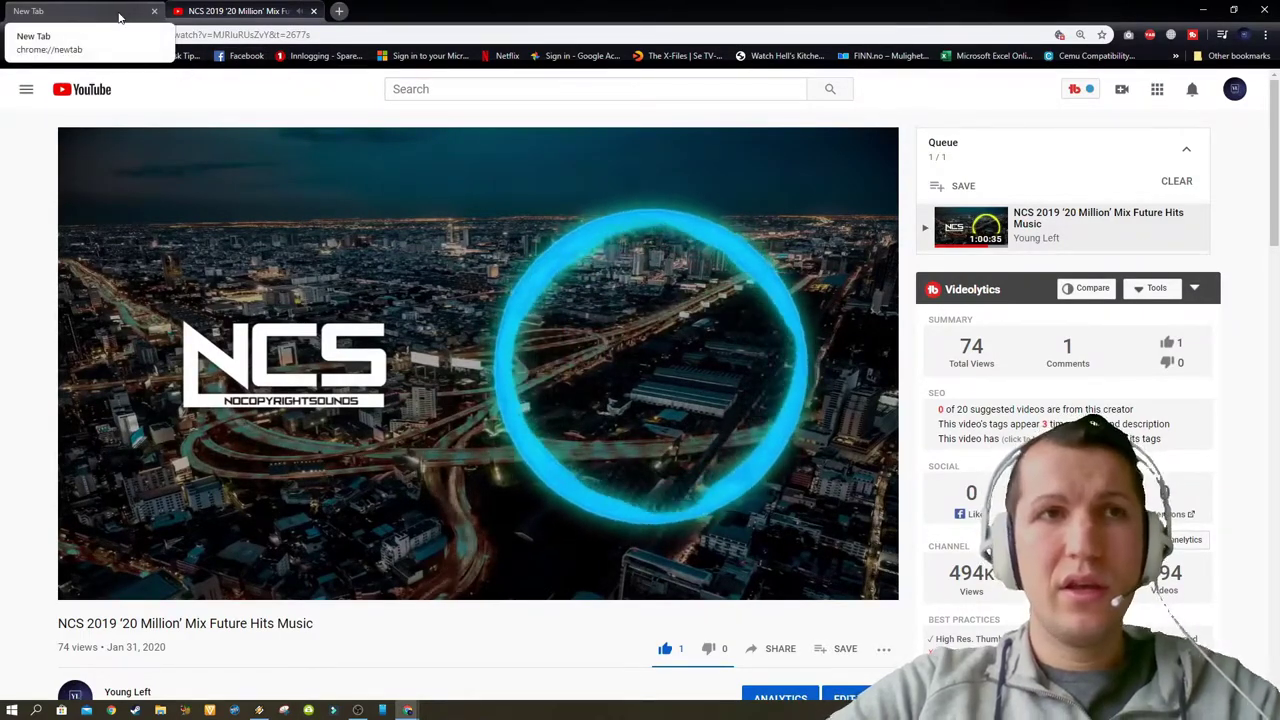
Search Google for 'download loom' from the new tab page
left_click(119, 17)
left_click(537, 280)
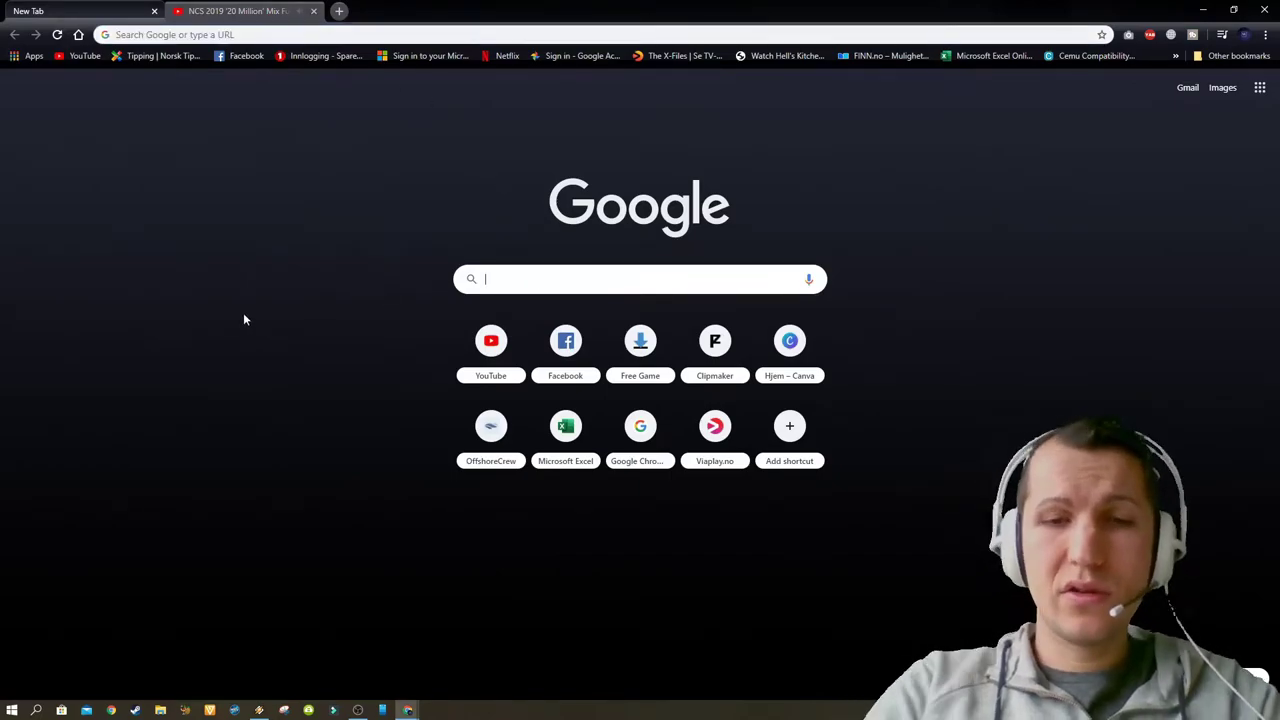
type("DON")
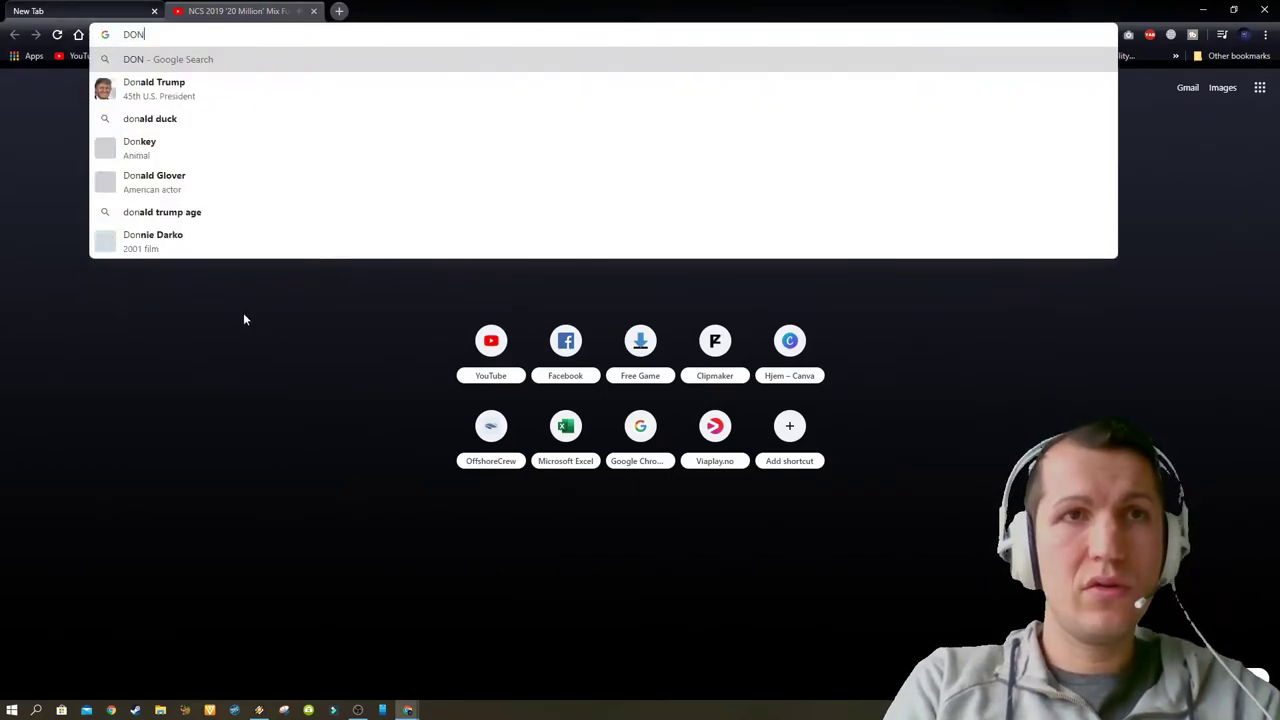
key("BackSpace")
type("WNL")
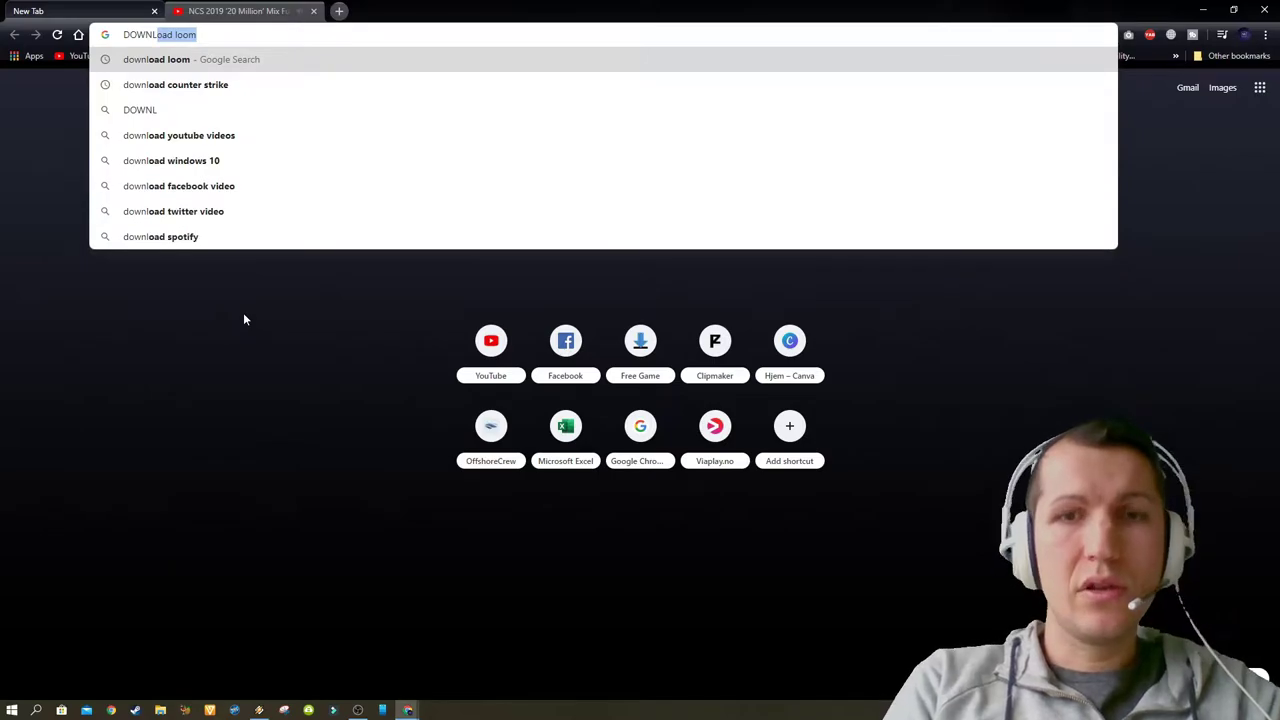
key("Return")
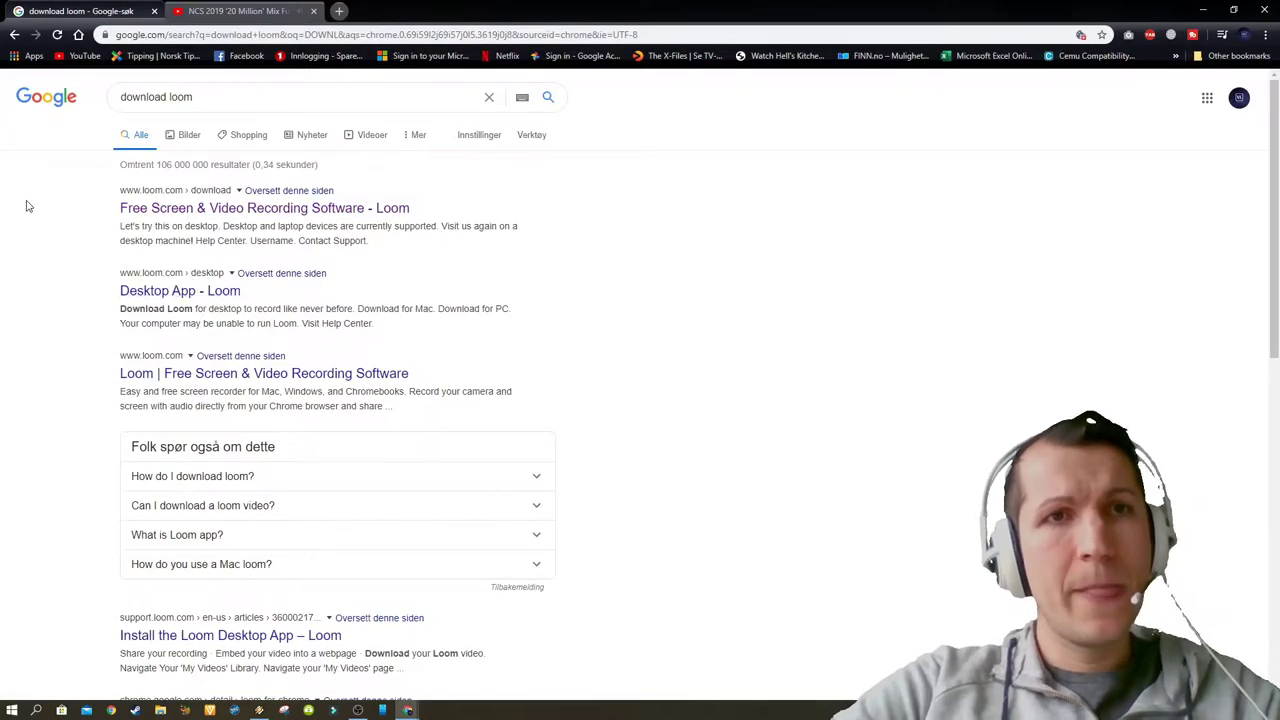
Open Loom's download page and choose the Install for Chrome option
left_click(241, 209)
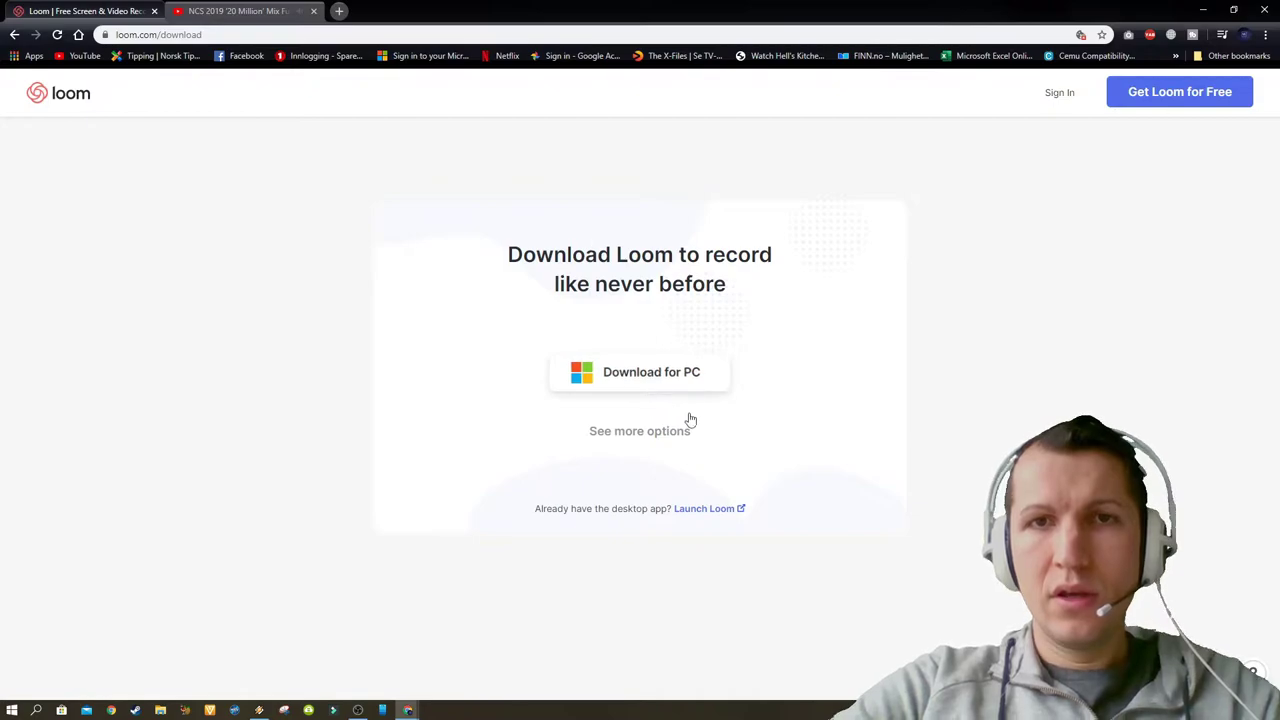
left_click(652, 432)
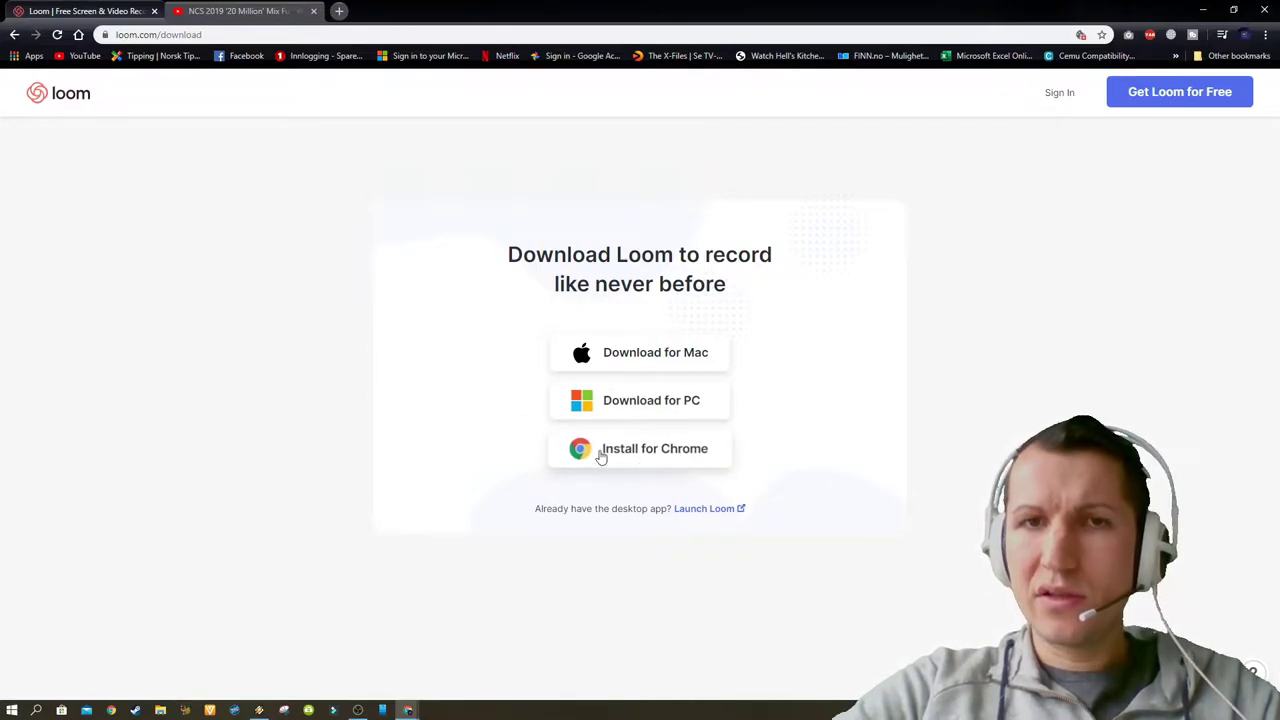
left_click(660, 457)
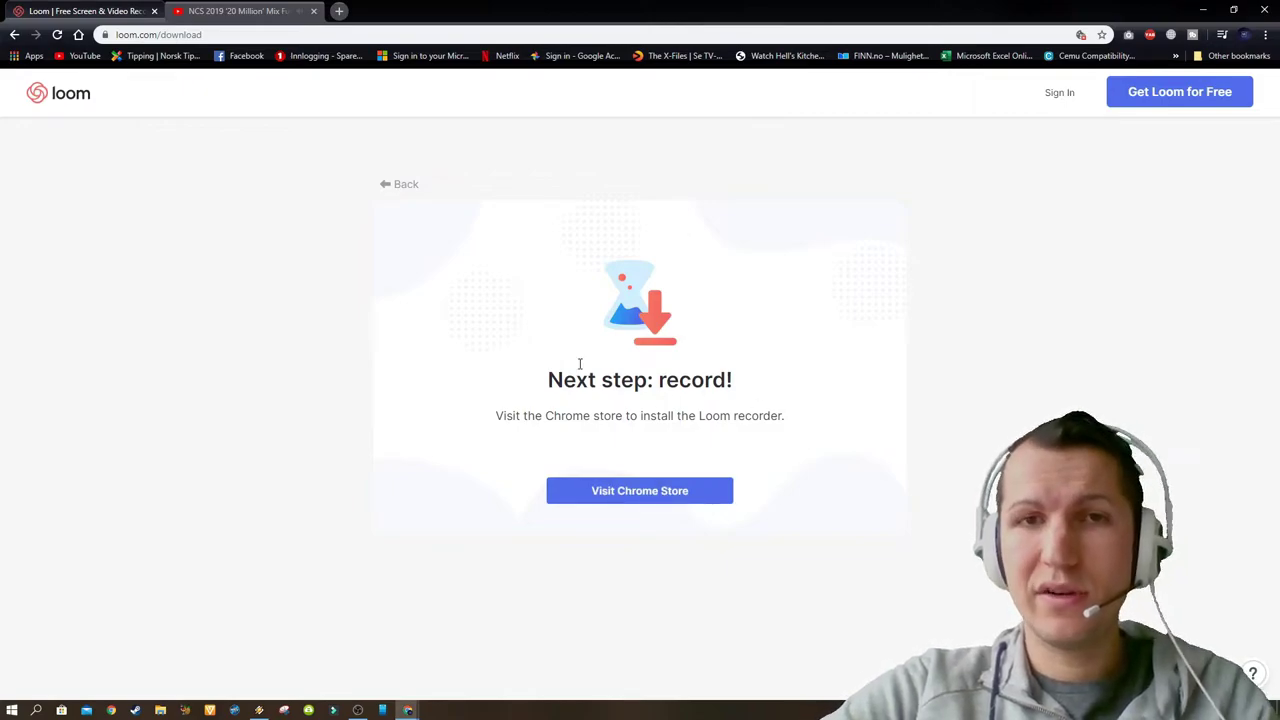
Add the Loom for Chrome extension from its Chrome Web Store listing
left_click(686, 493)
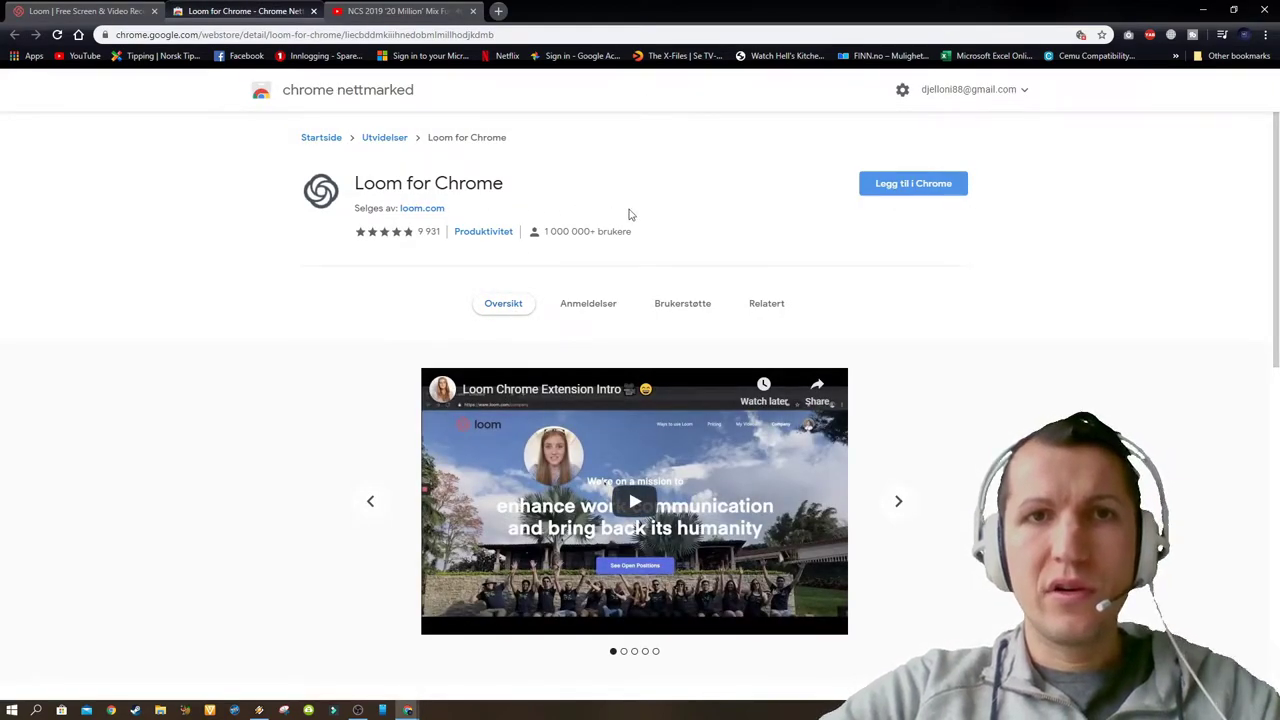
left_click(933, 188)
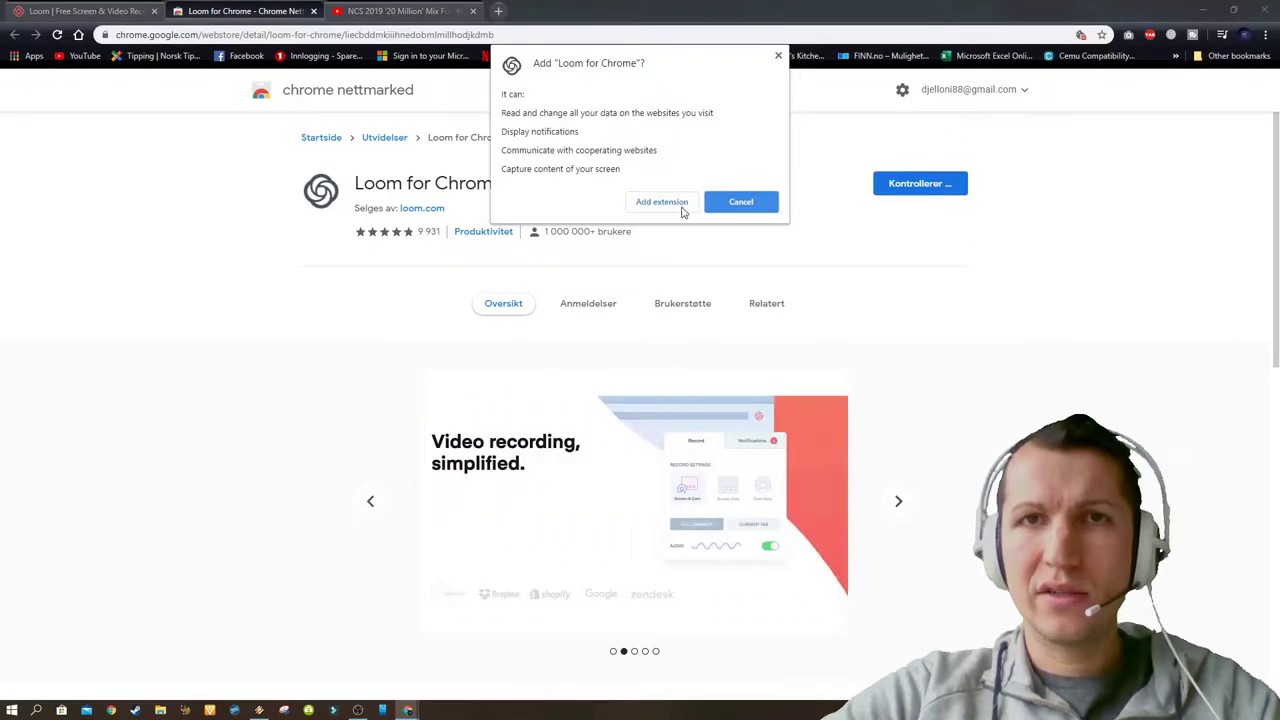
left_click(676, 206)
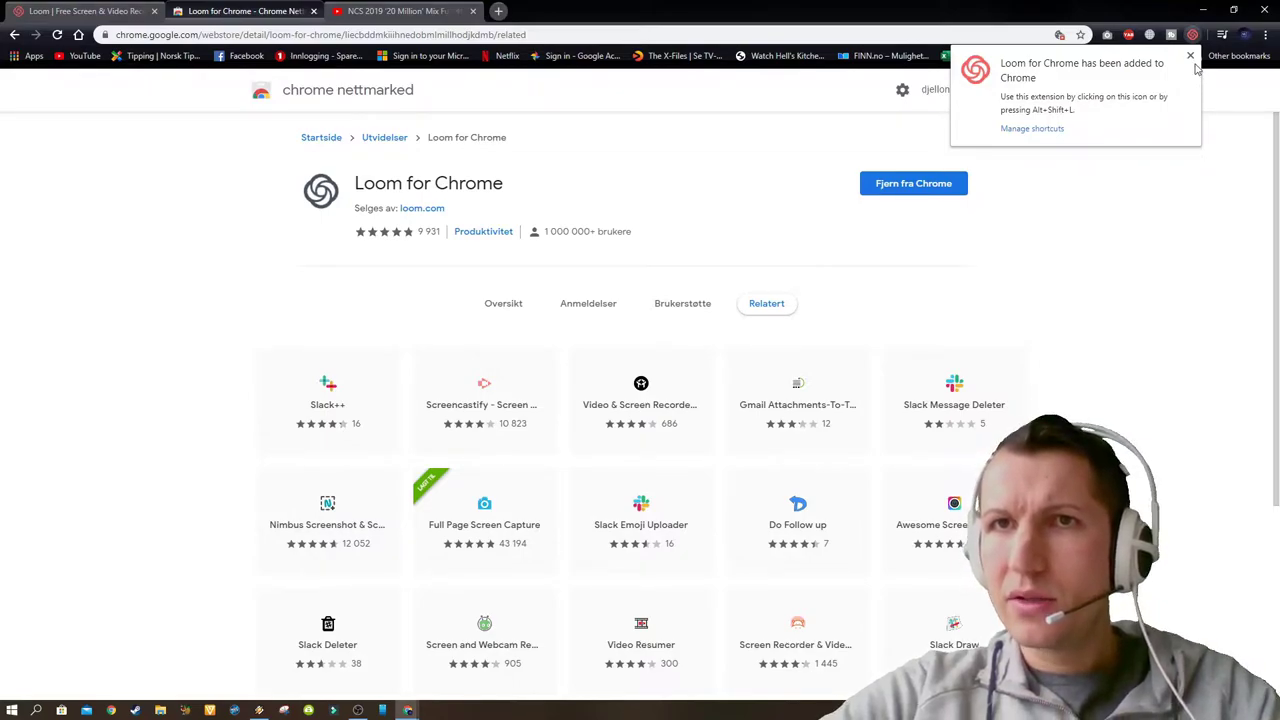
Sign in to the Loom extension with a Google account and accept Loom's terms
left_click(1191, 55)
left_click(1194, 35)
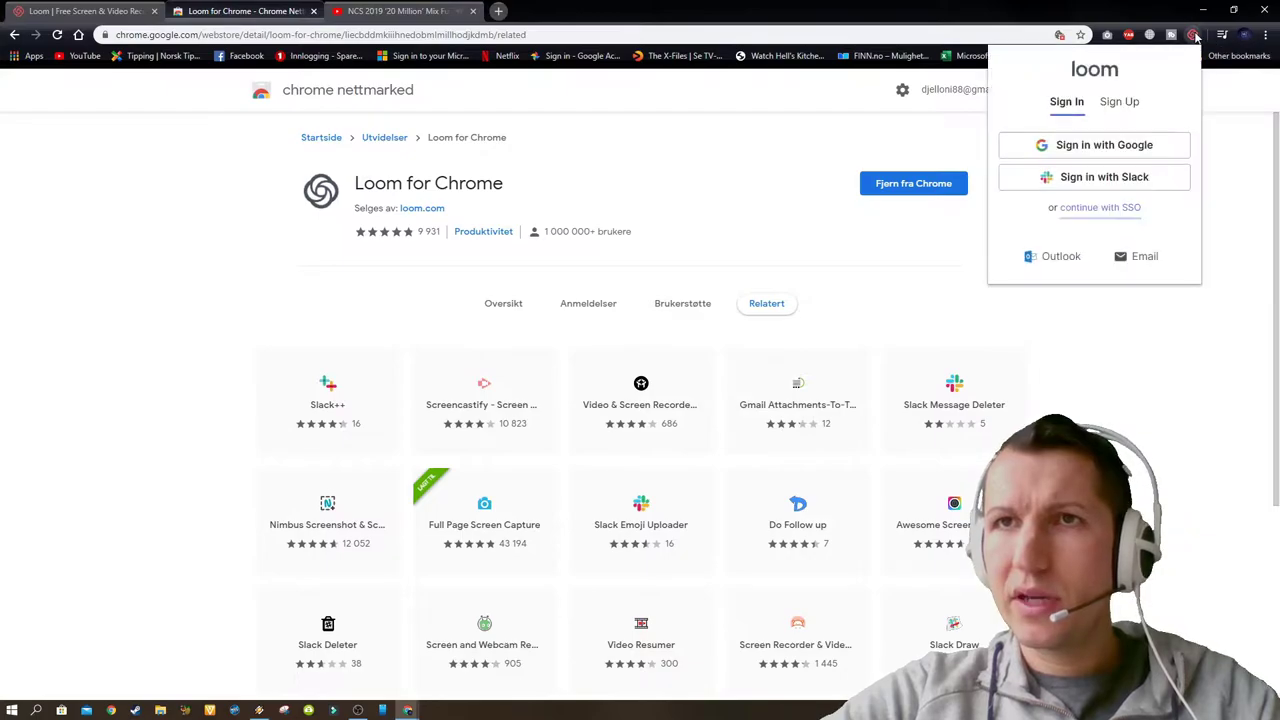
left_click(1130, 148)
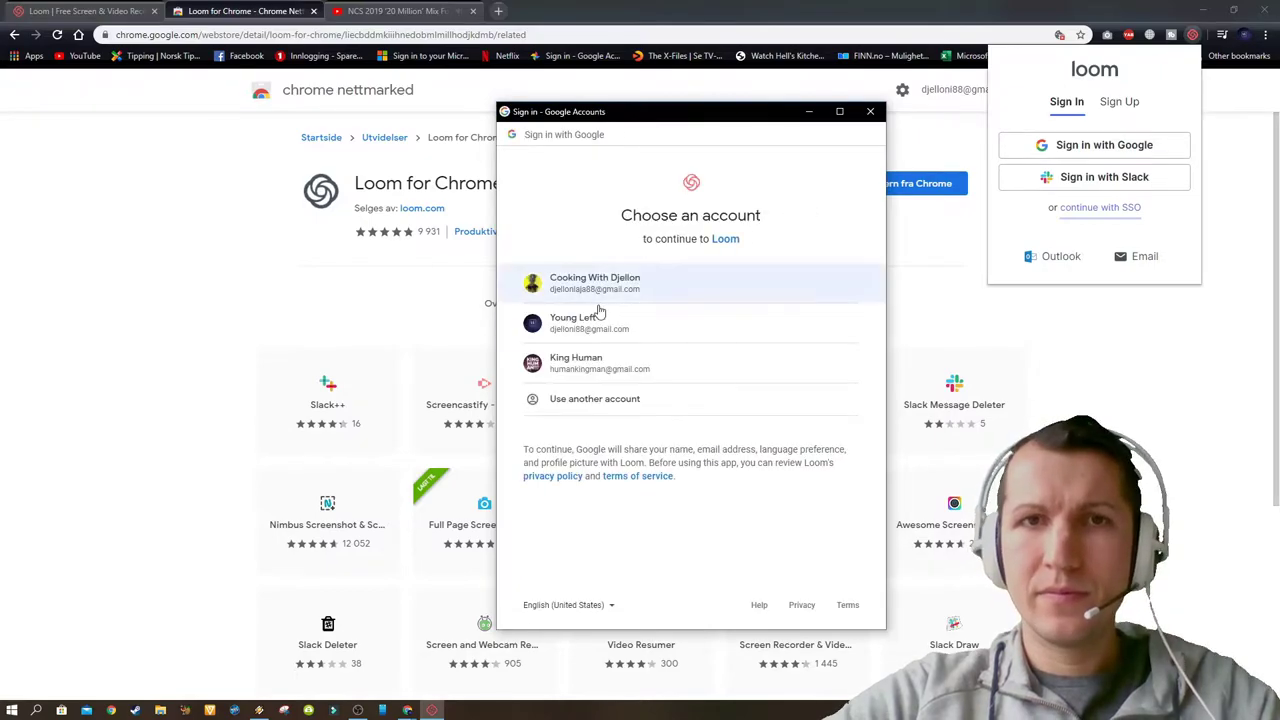
left_click(588, 325)
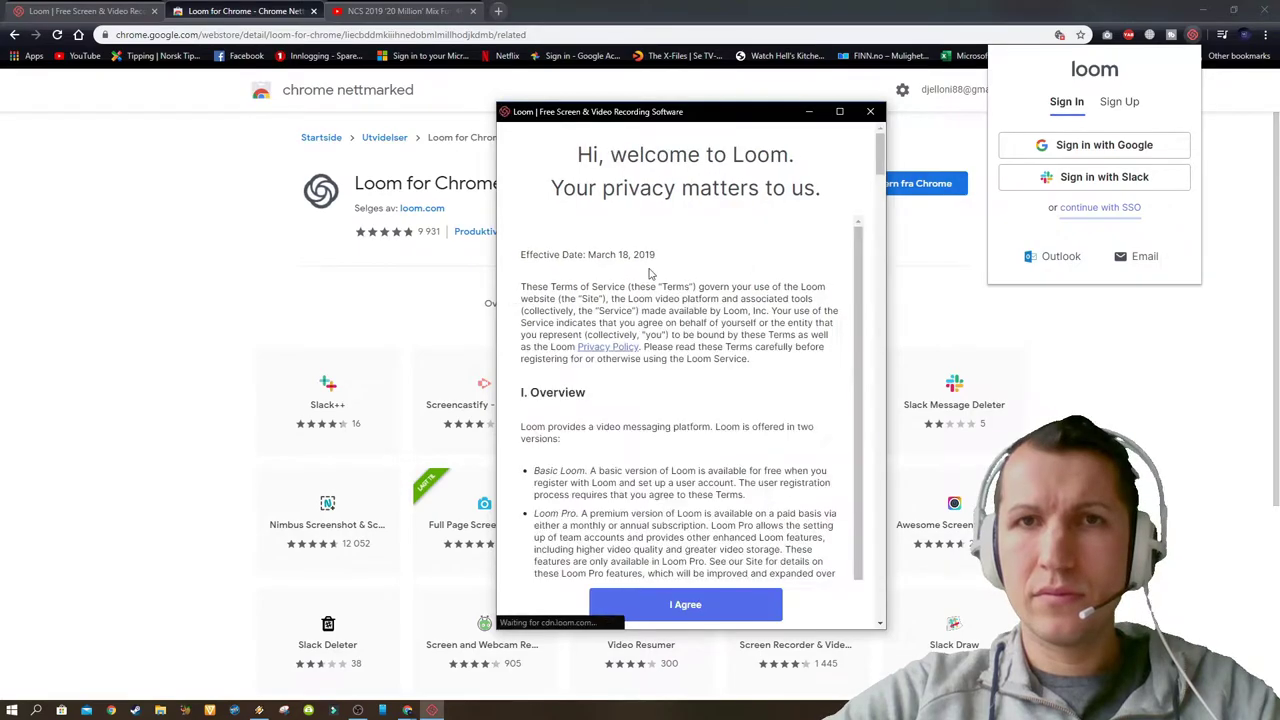
scroll(670, 290, "down", 2)
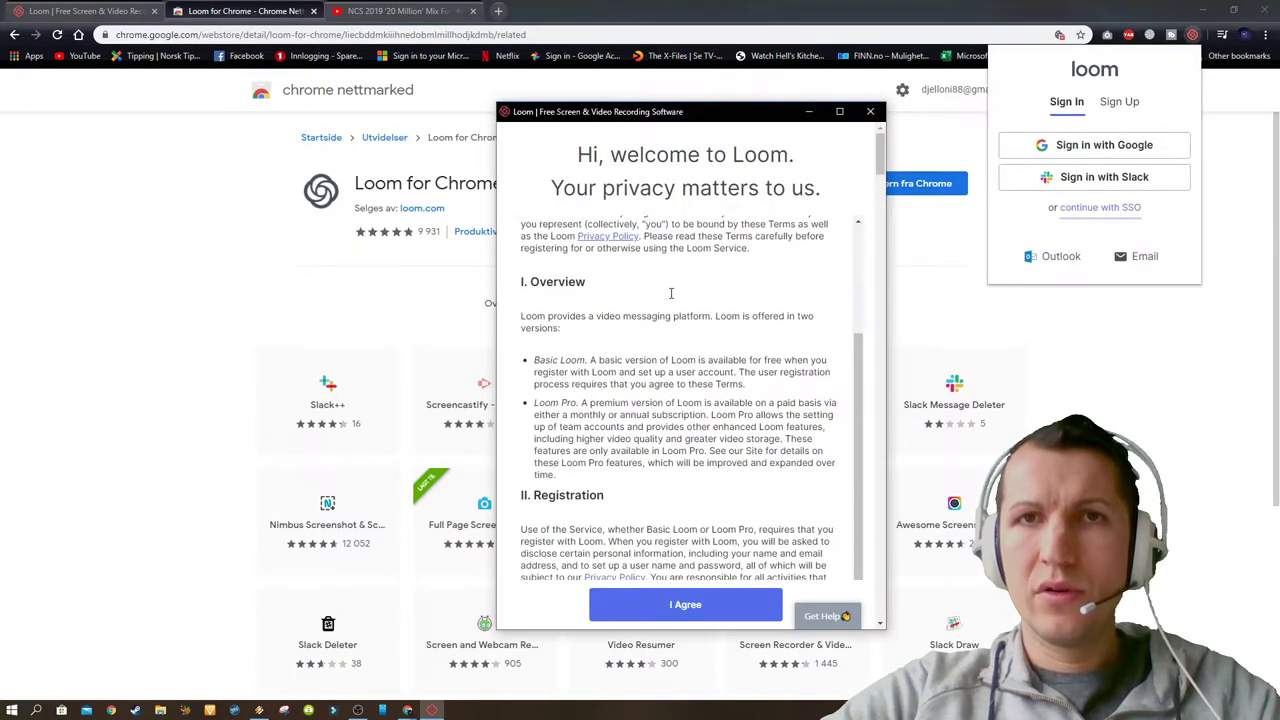
scroll(660, 450, "down", 1)
left_click(685, 606)
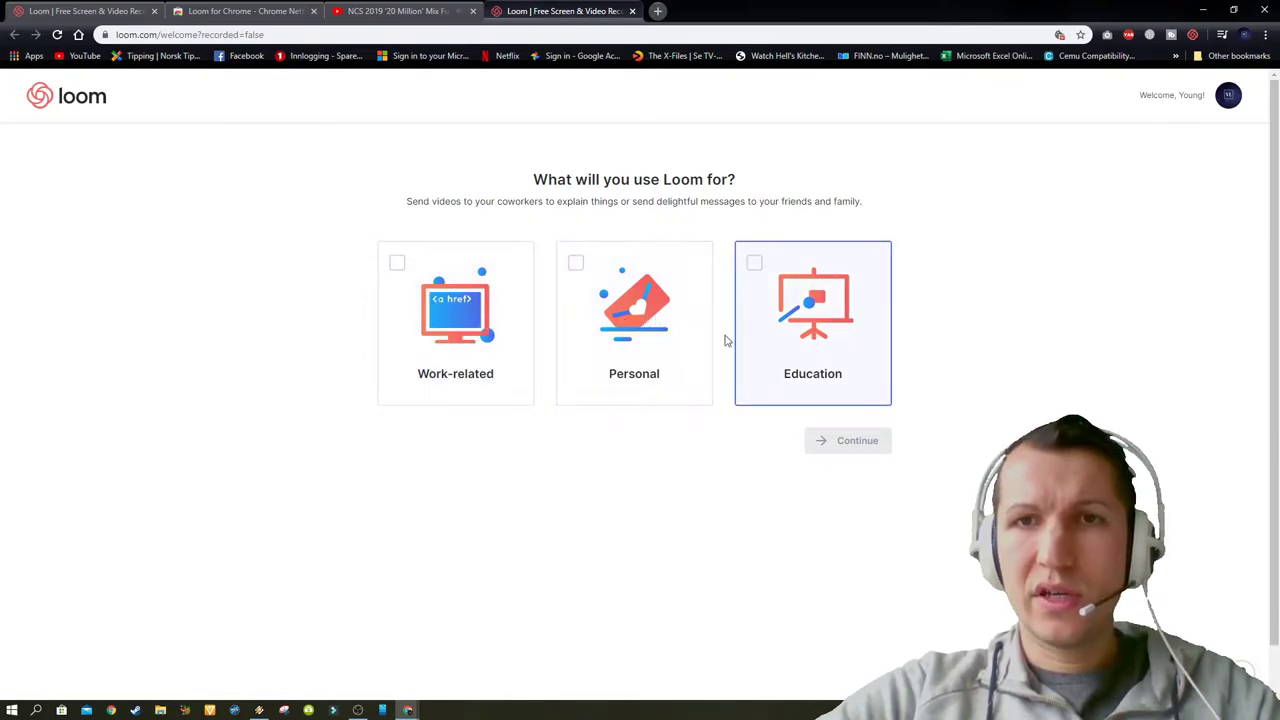
Choose Personal use, install the extension recorder, and close the duplicate Web Store tab
left_click(585, 290)
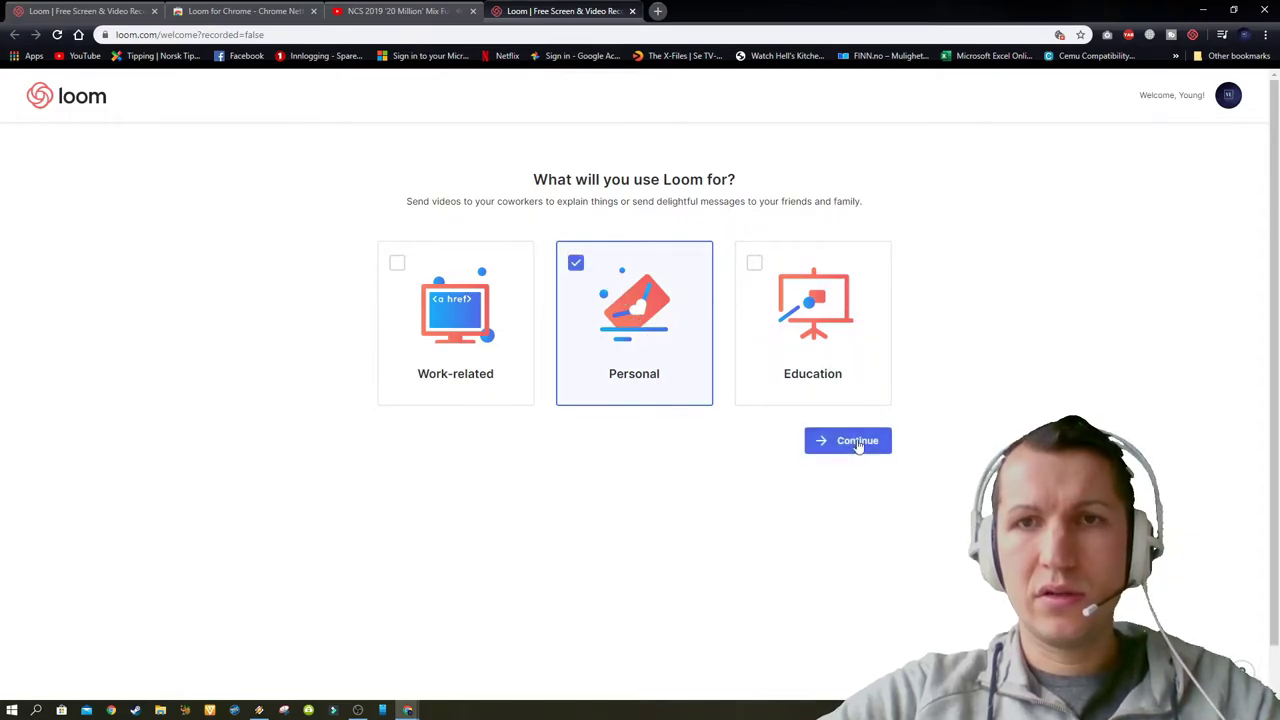
left_click(822, 442)
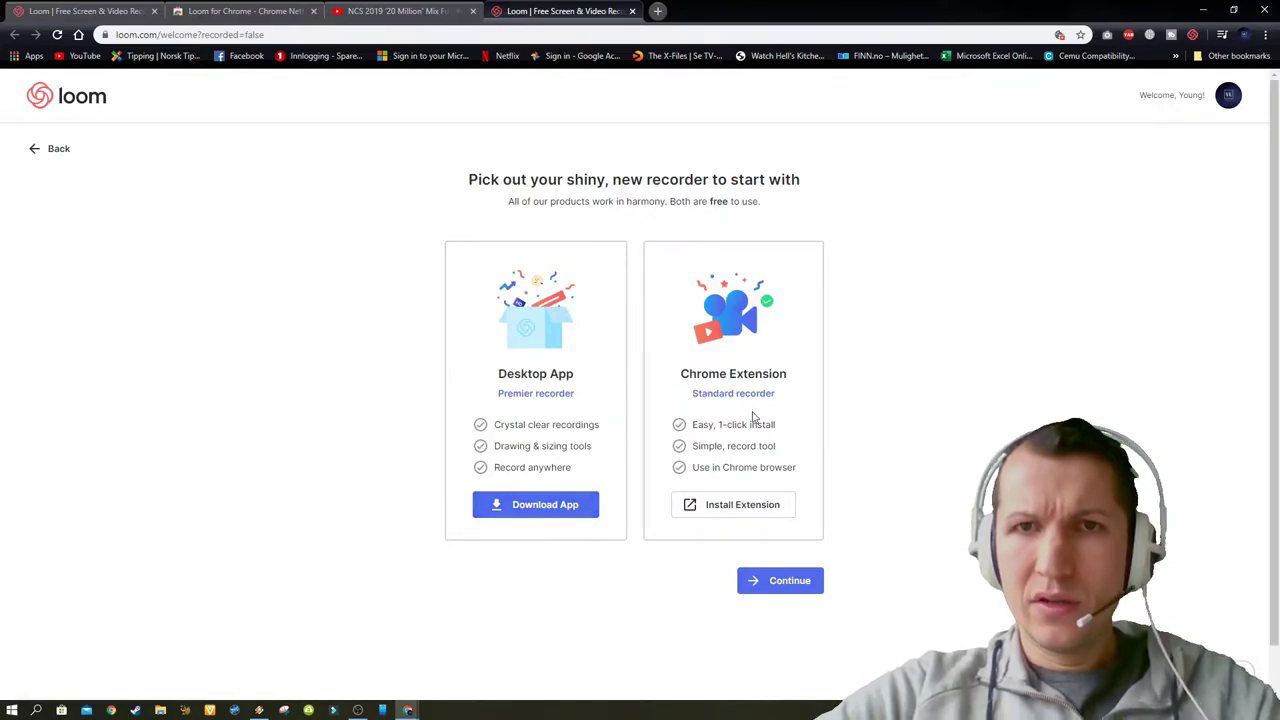
left_click(752, 515)
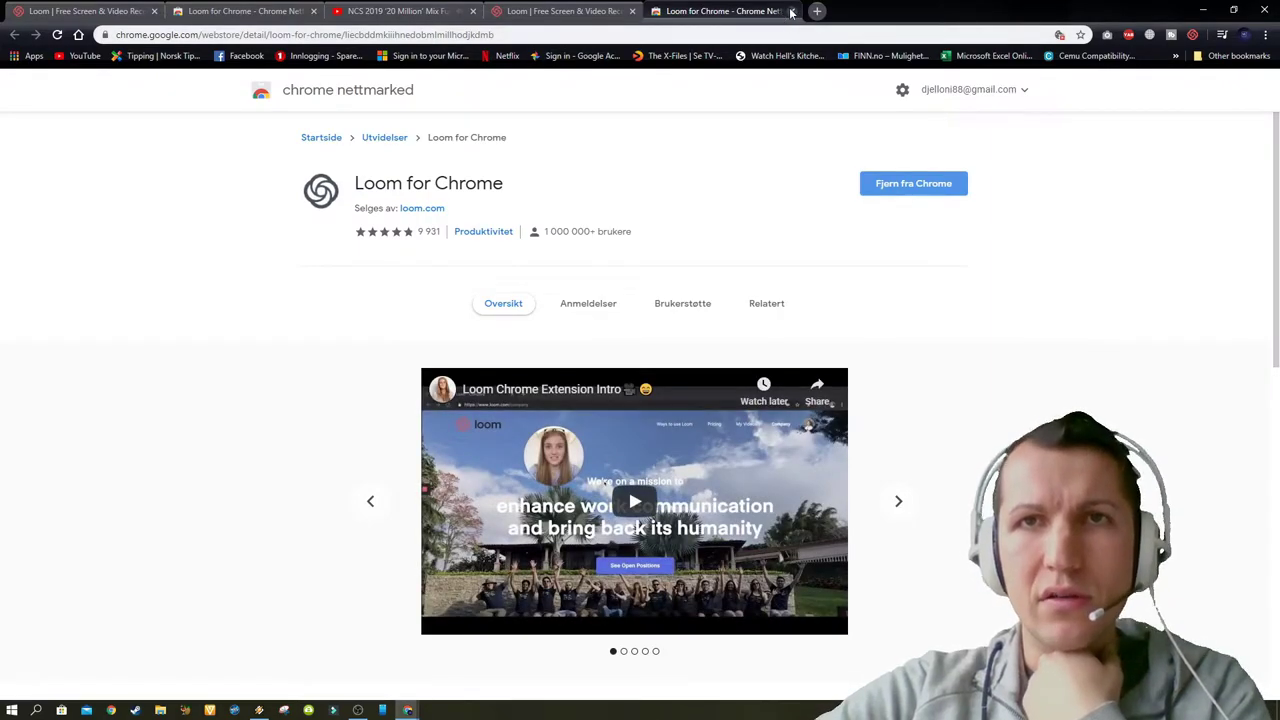
left_click(791, 11)
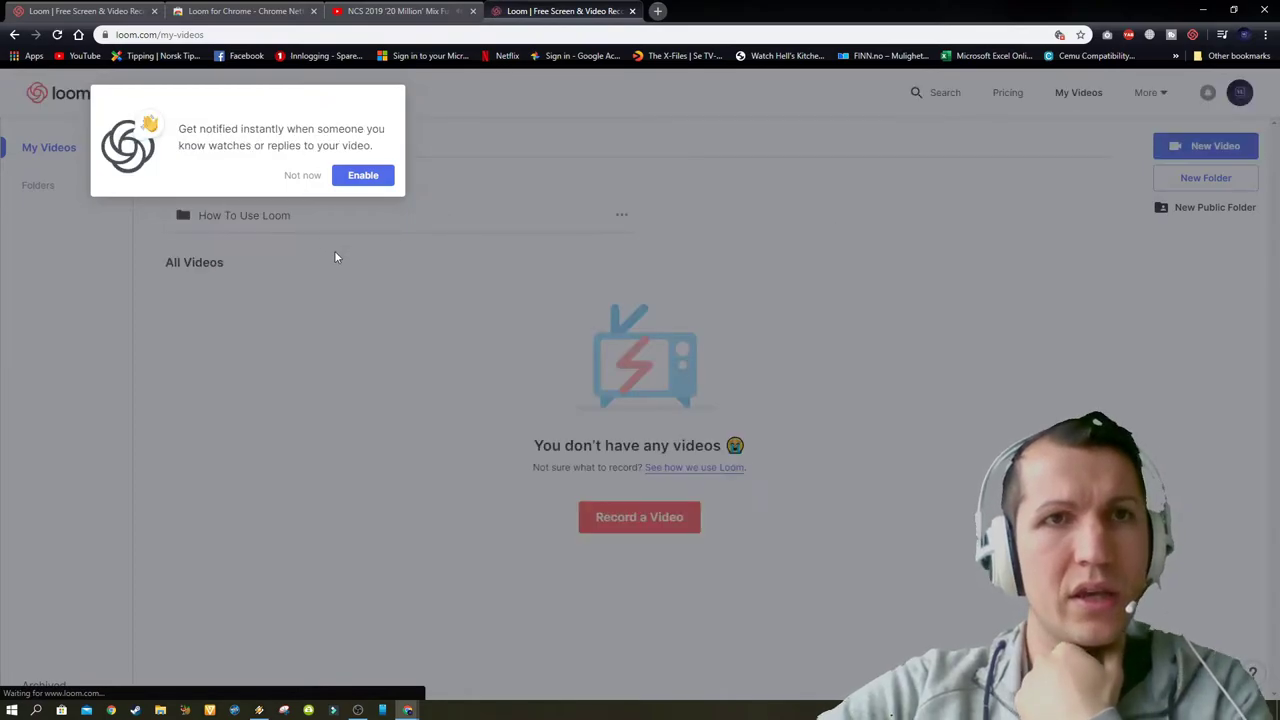
Enable Loom notifications, answer Chrome's permission prompt, and begin recording a video
left_click(369, 178)
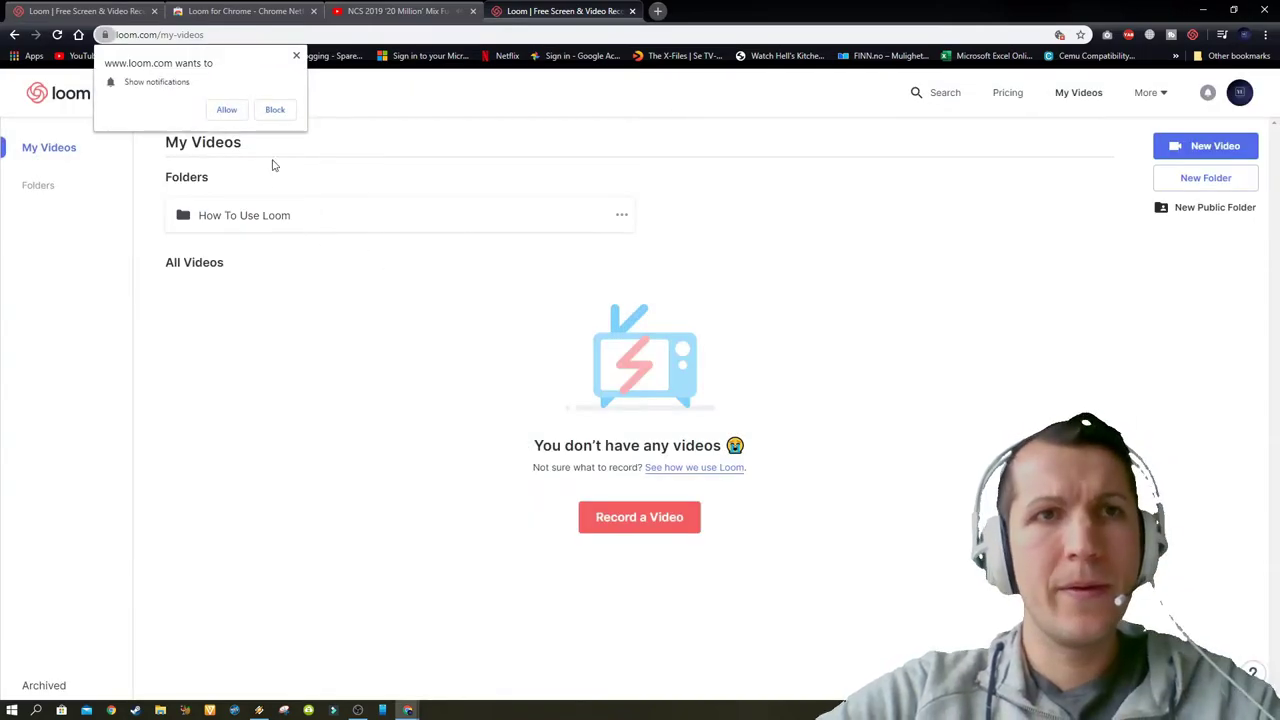
left_click(238, 116)
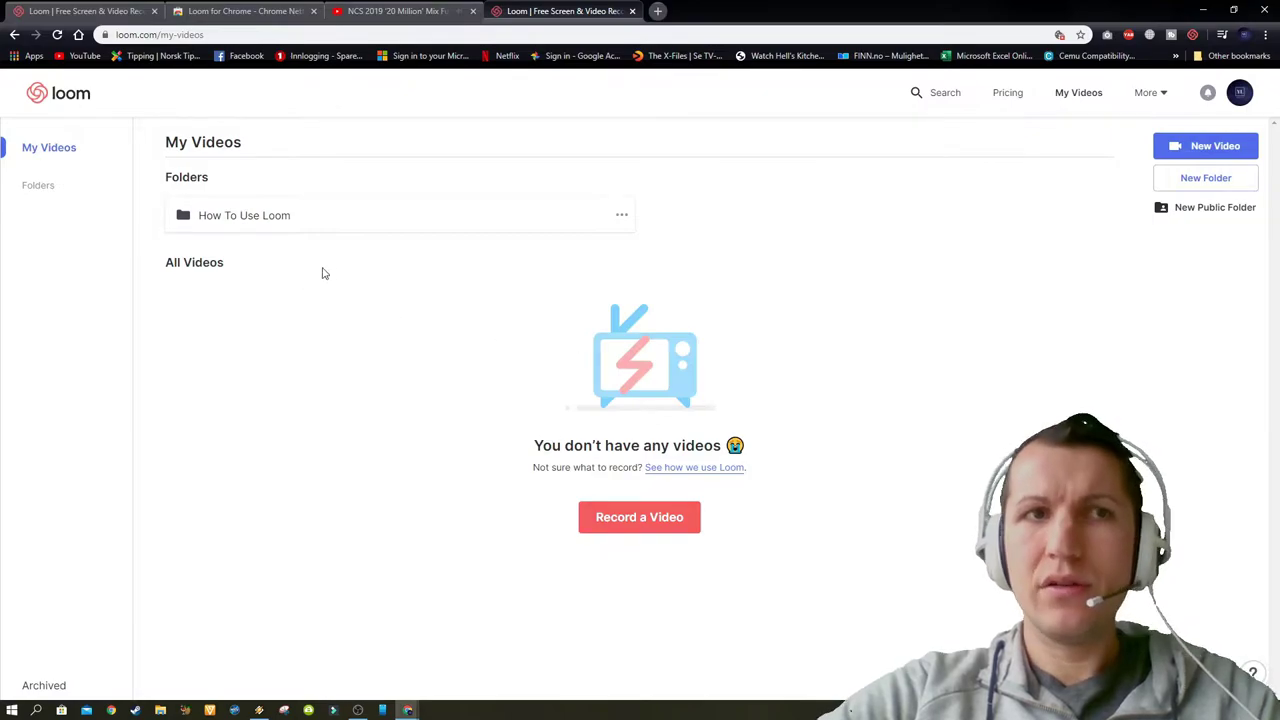
left_click(652, 521)
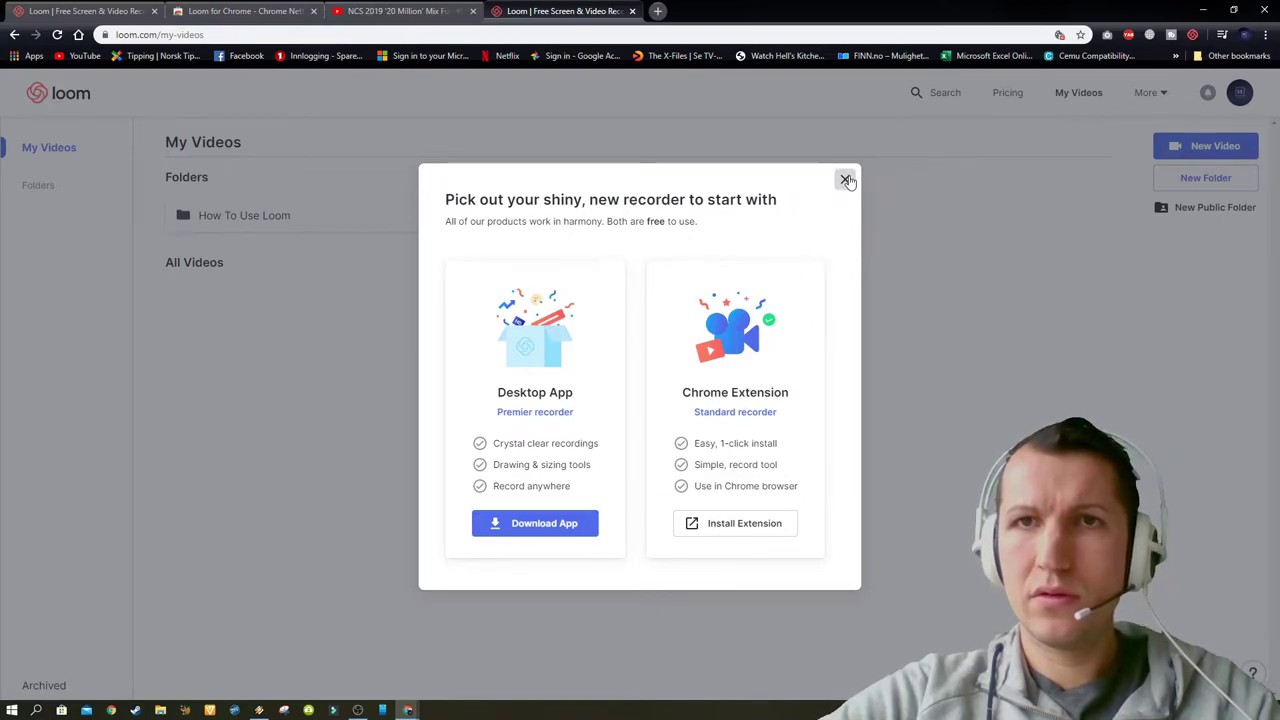
Start a new video, block microphone and camera access, and skip to the Record panel
left_click(846, 180)
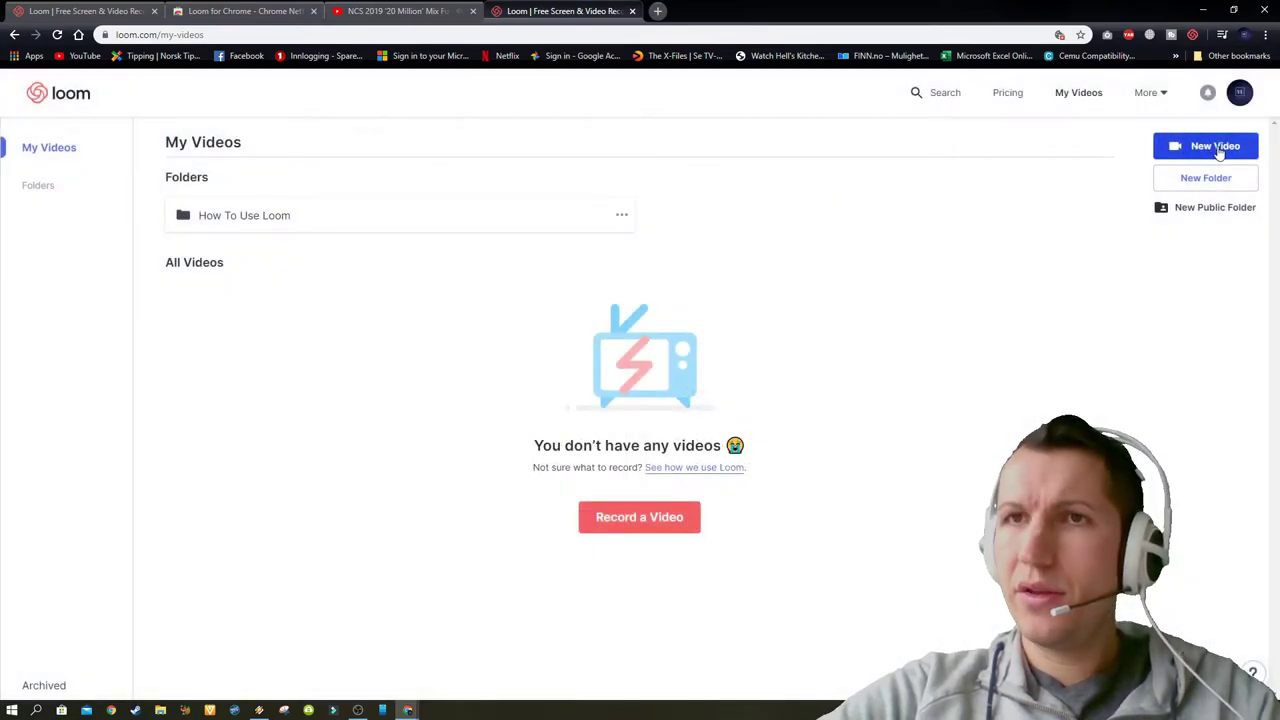
left_click(1218, 150)
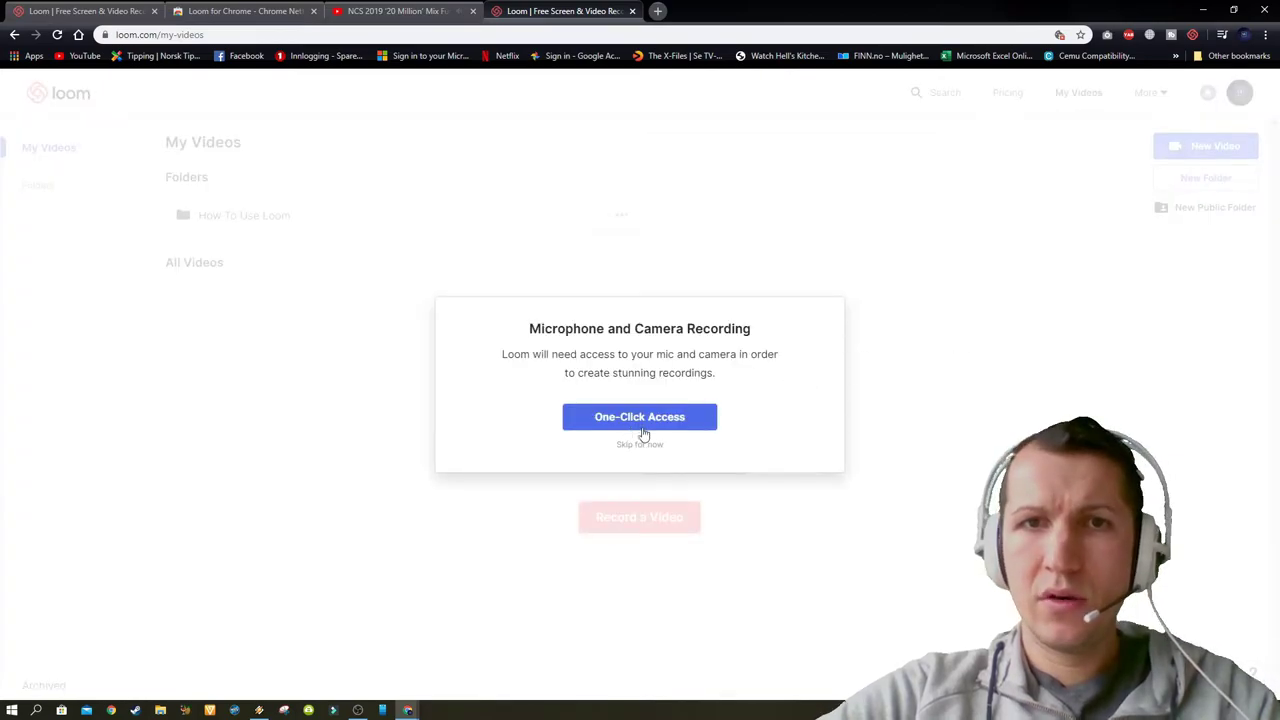
left_click(675, 418)
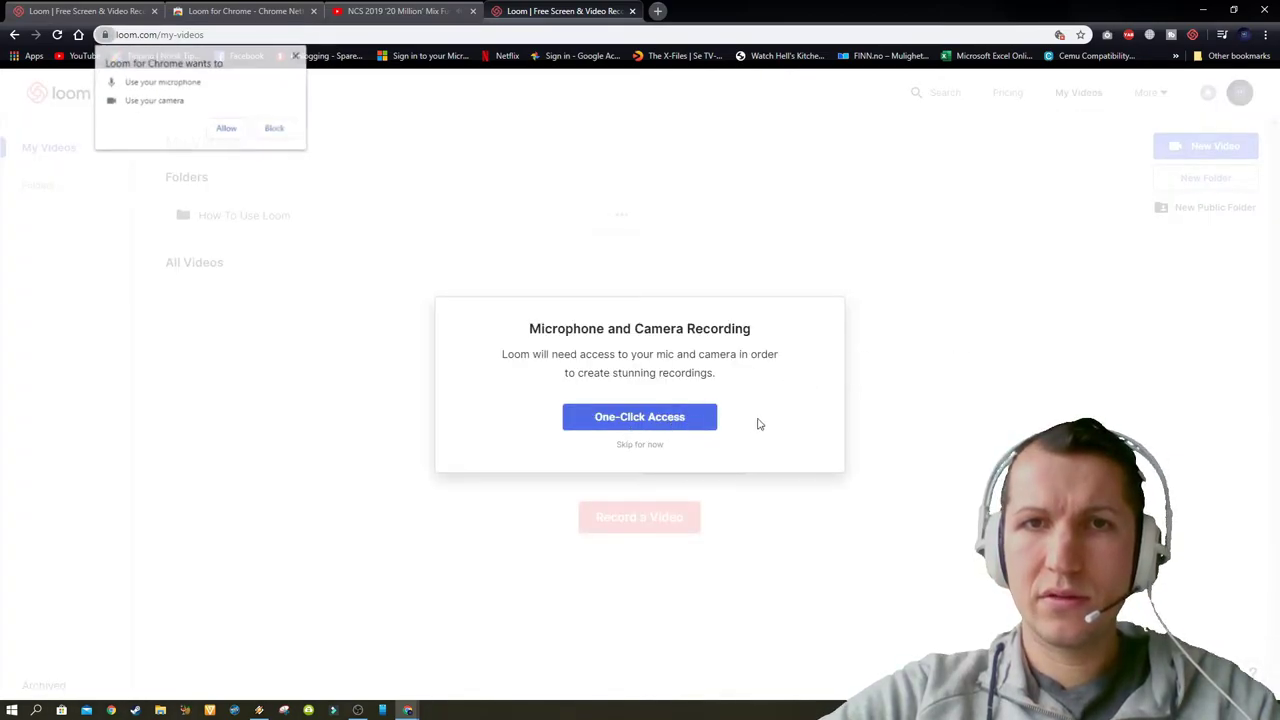
left_click(228, 130)
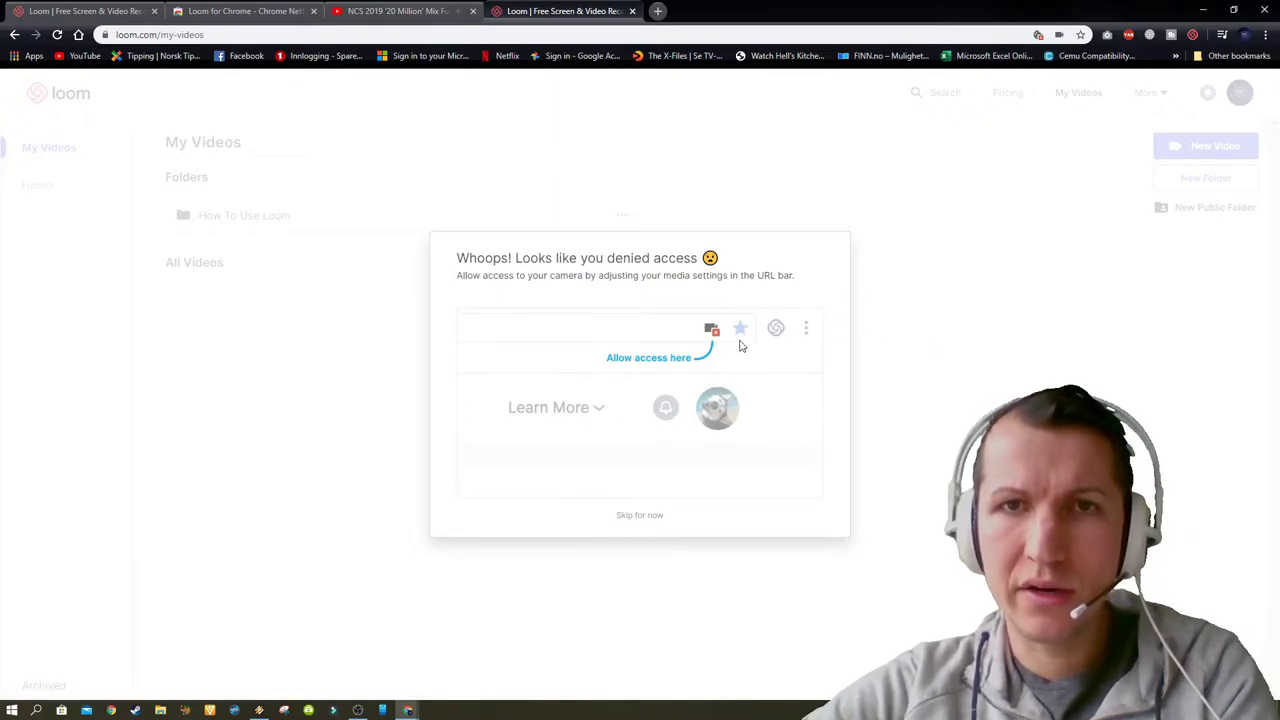
left_click(632, 518)
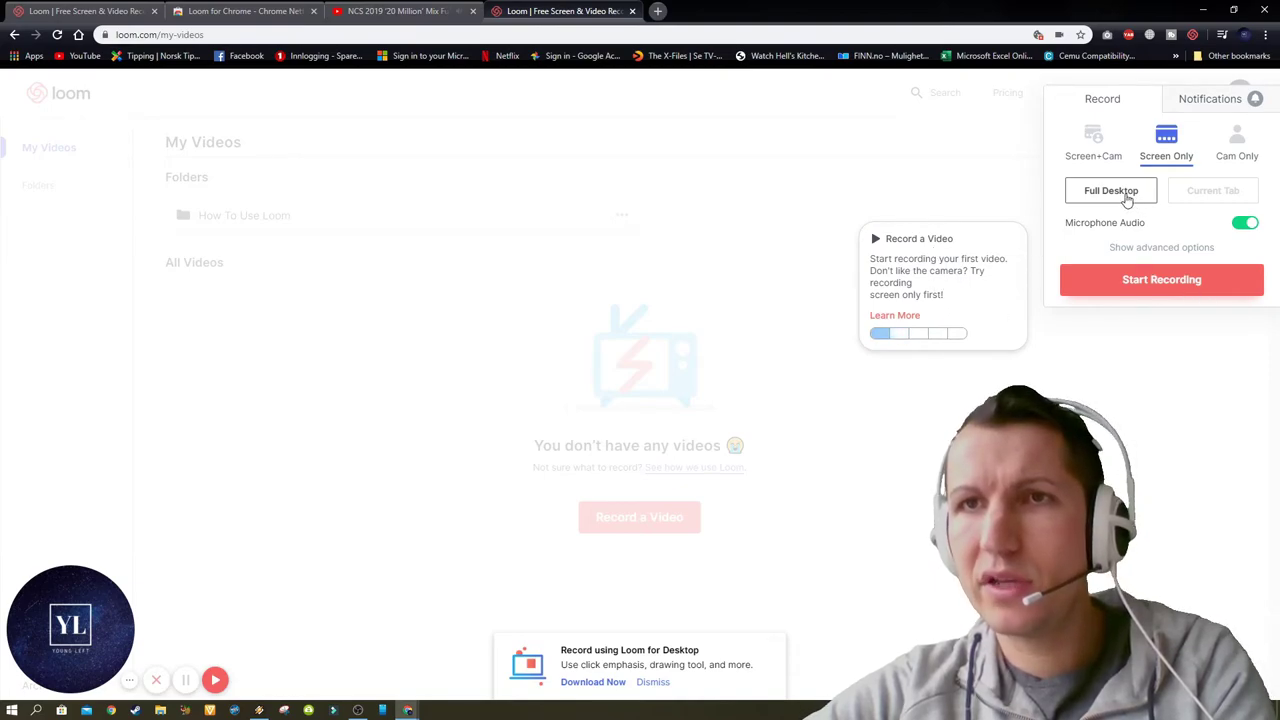
Pick Screen+Cam, skip camera access, and start the recording
left_click(1095, 138)
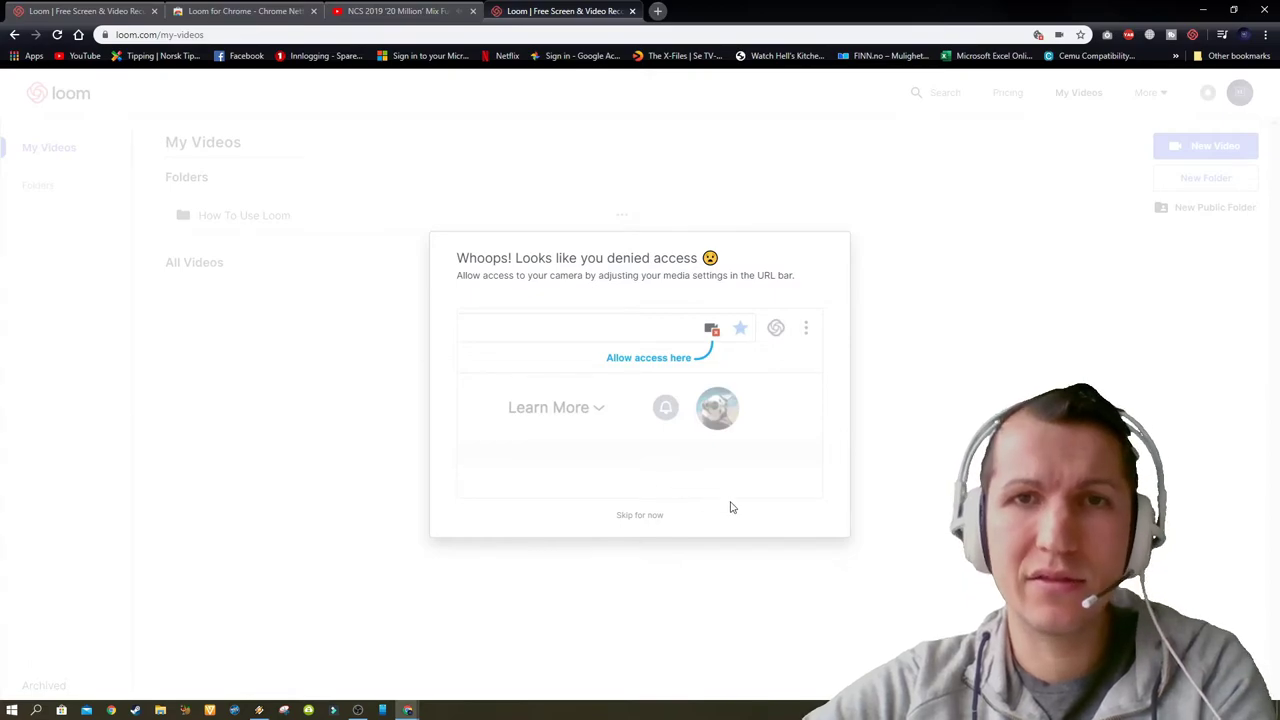
left_click(643, 515)
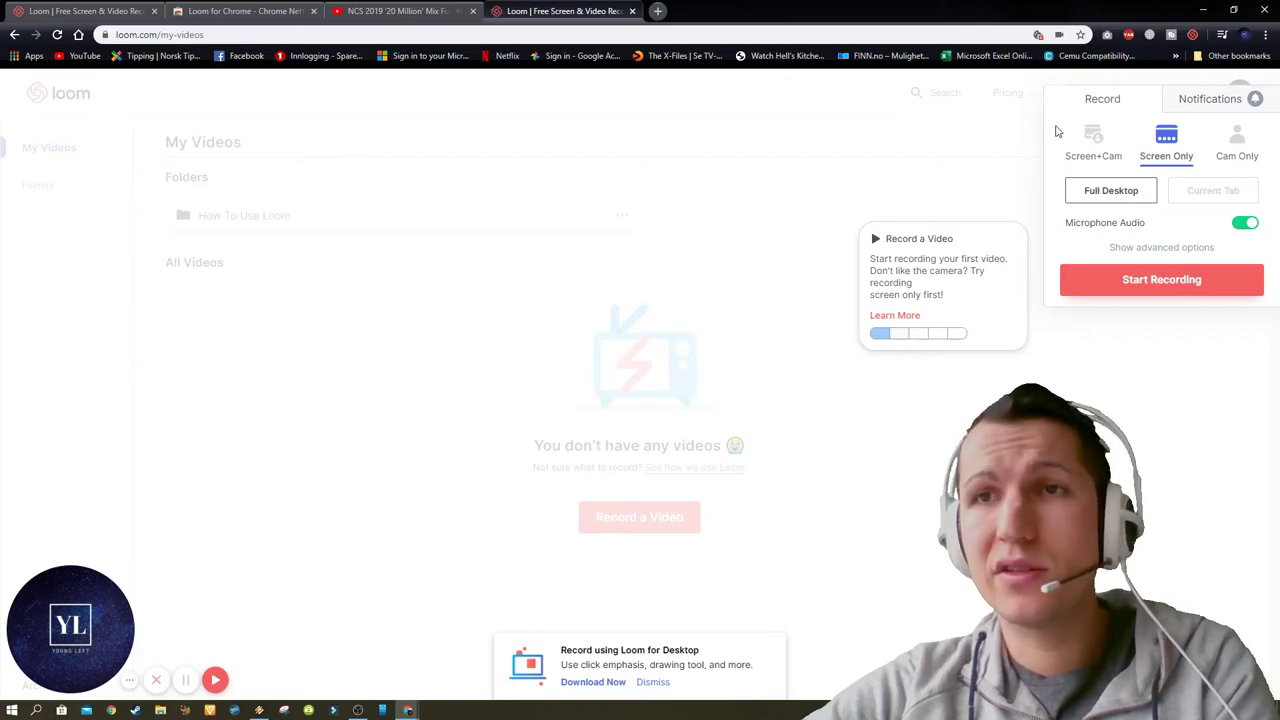
left_click(1196, 284)
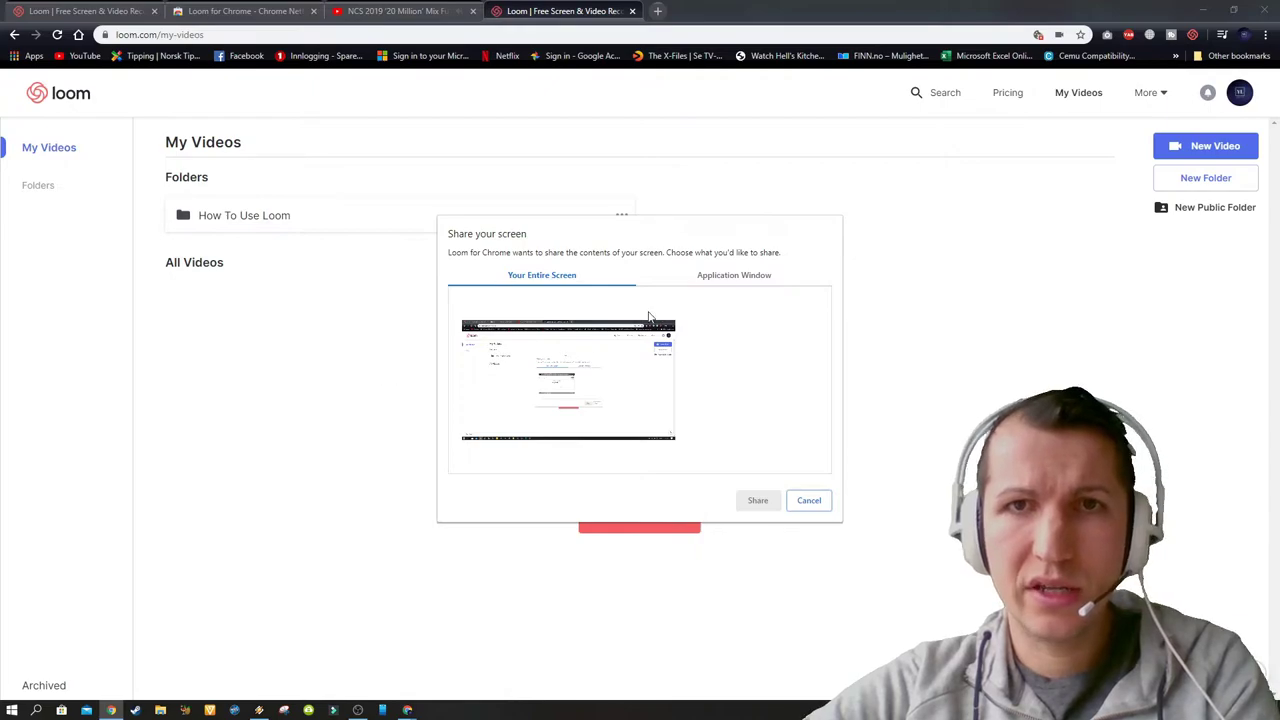
Share the entire screen and record while minimizing and restoring Chrome twice
left_click(587, 397)
left_click(762, 505)
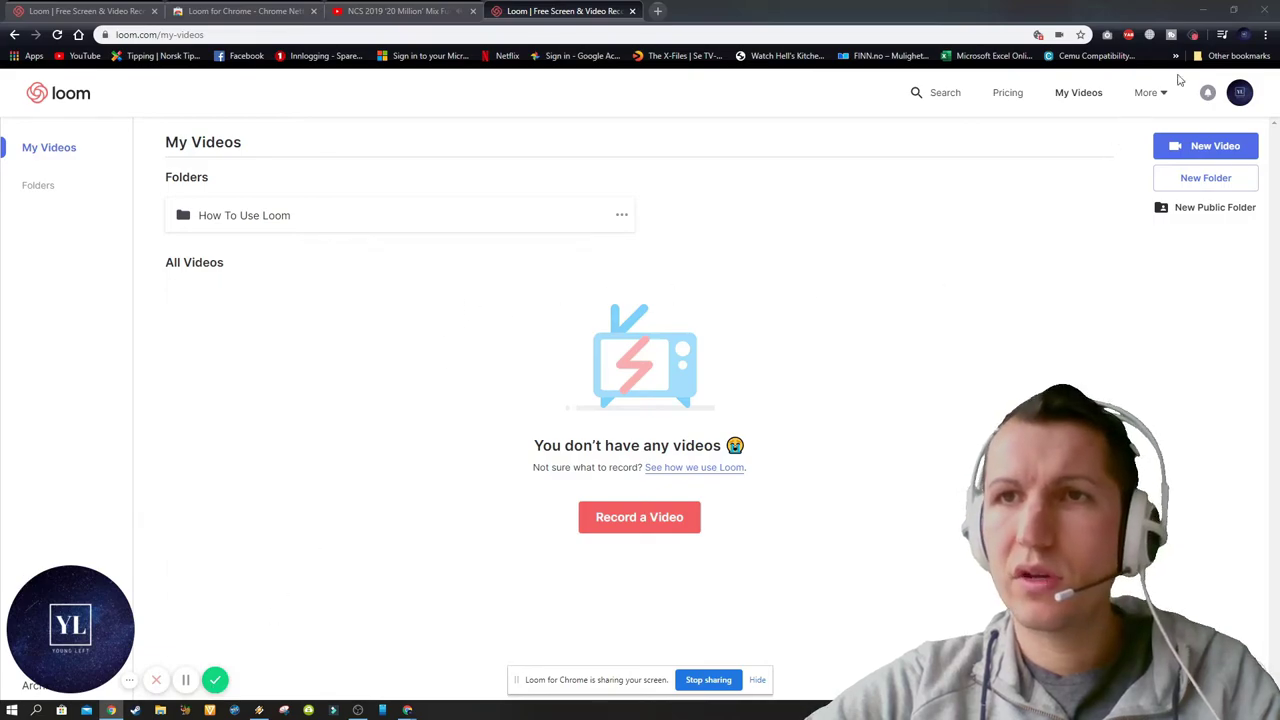
left_click(1206, 10)
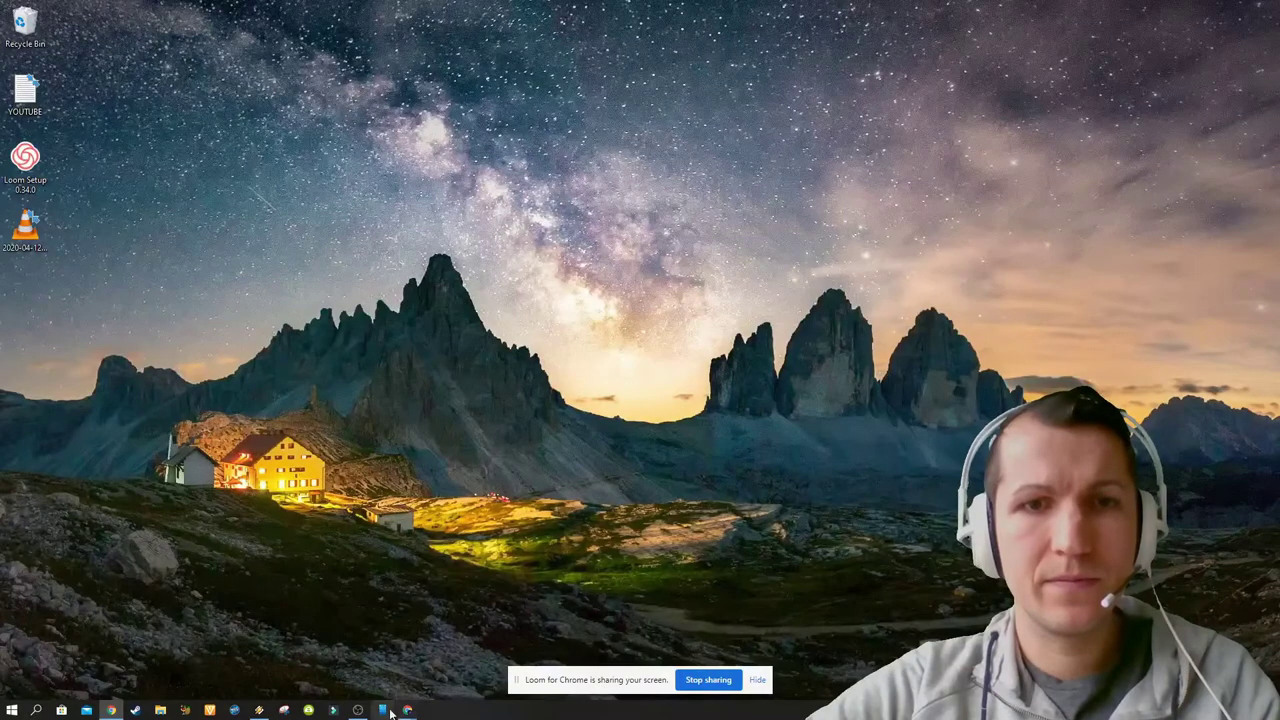
mouse_move(407, 710)
left_click(335, 665)
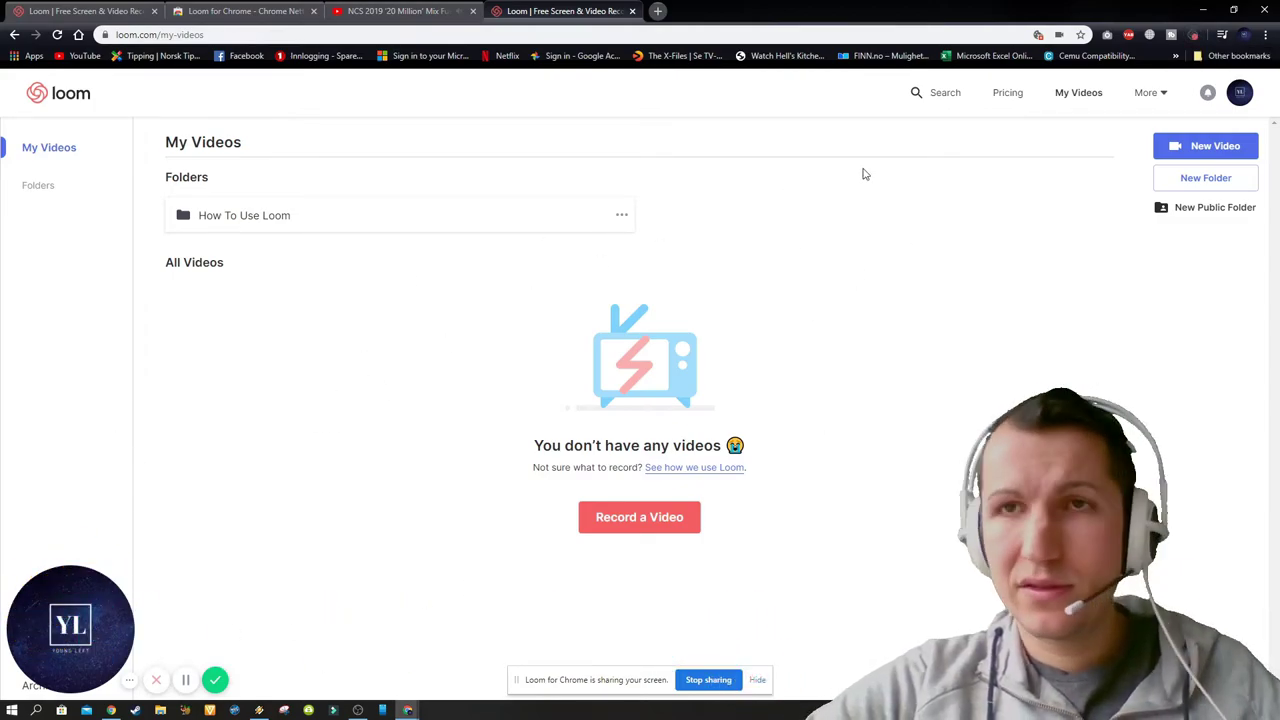
left_click(1203, 10)
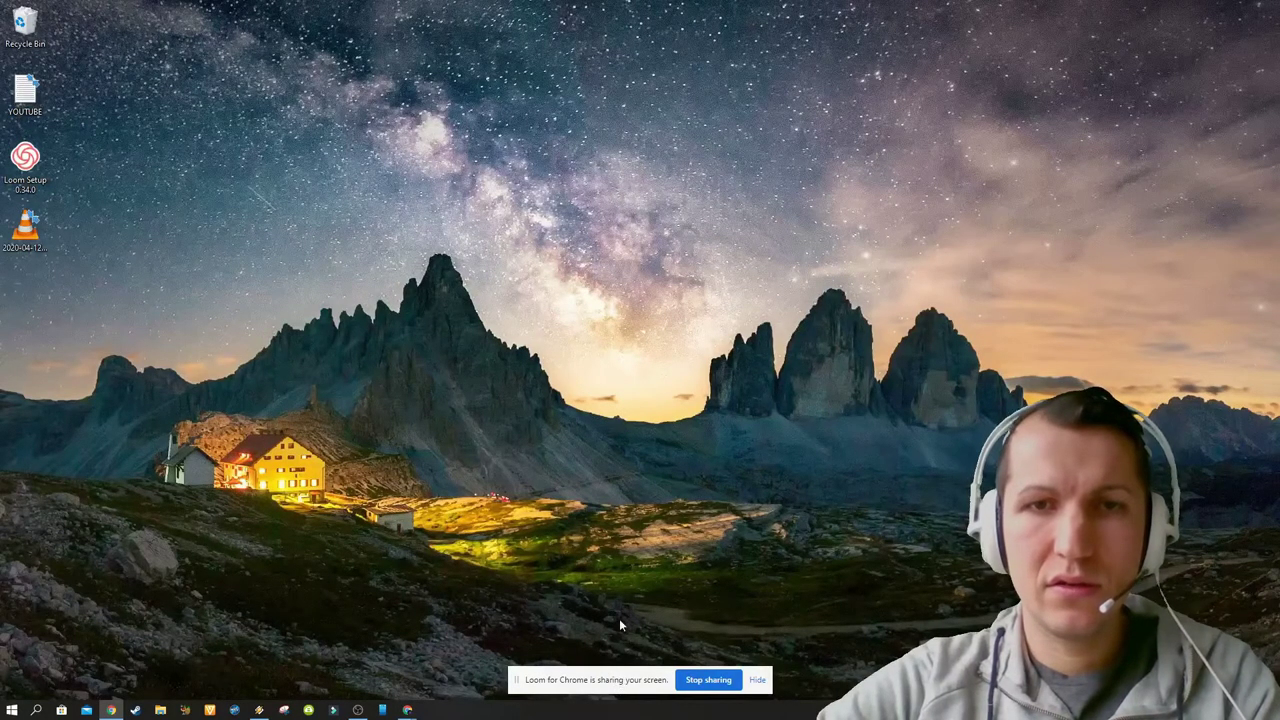
left_click(335, 650)
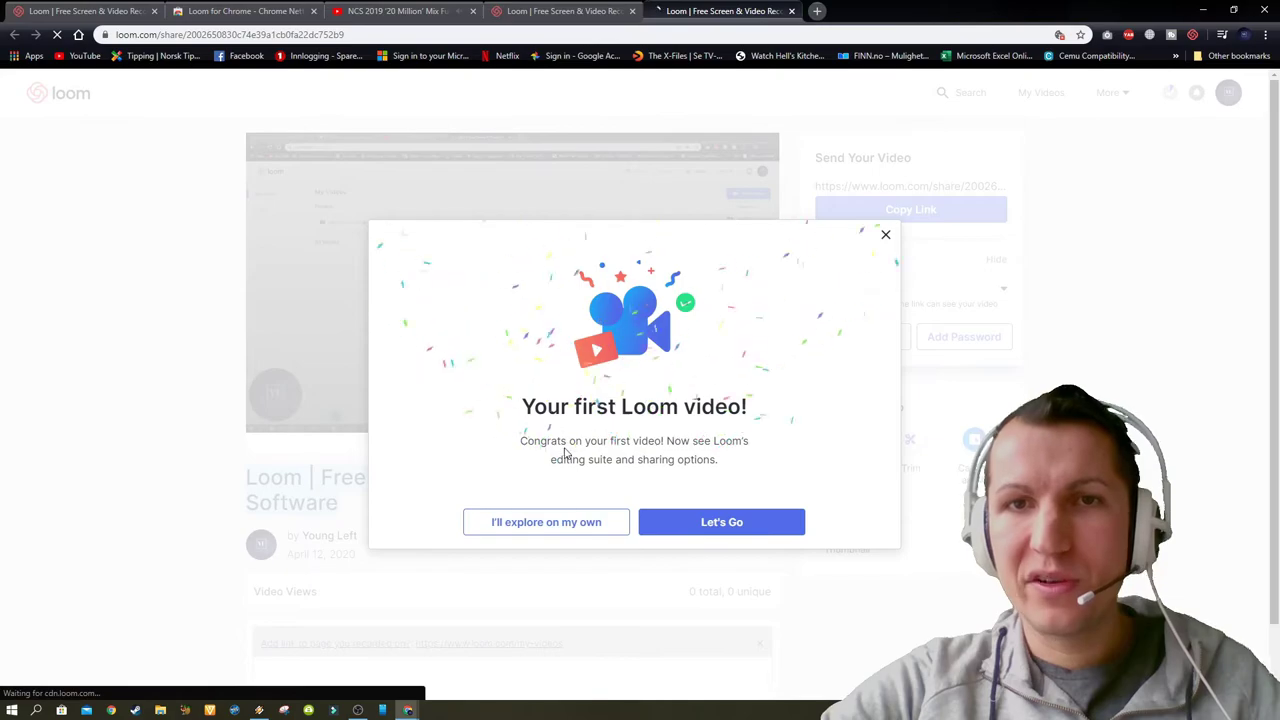
Dismiss the welcome and title tips, then play the video and skip ahead twice
left_click(737, 524)
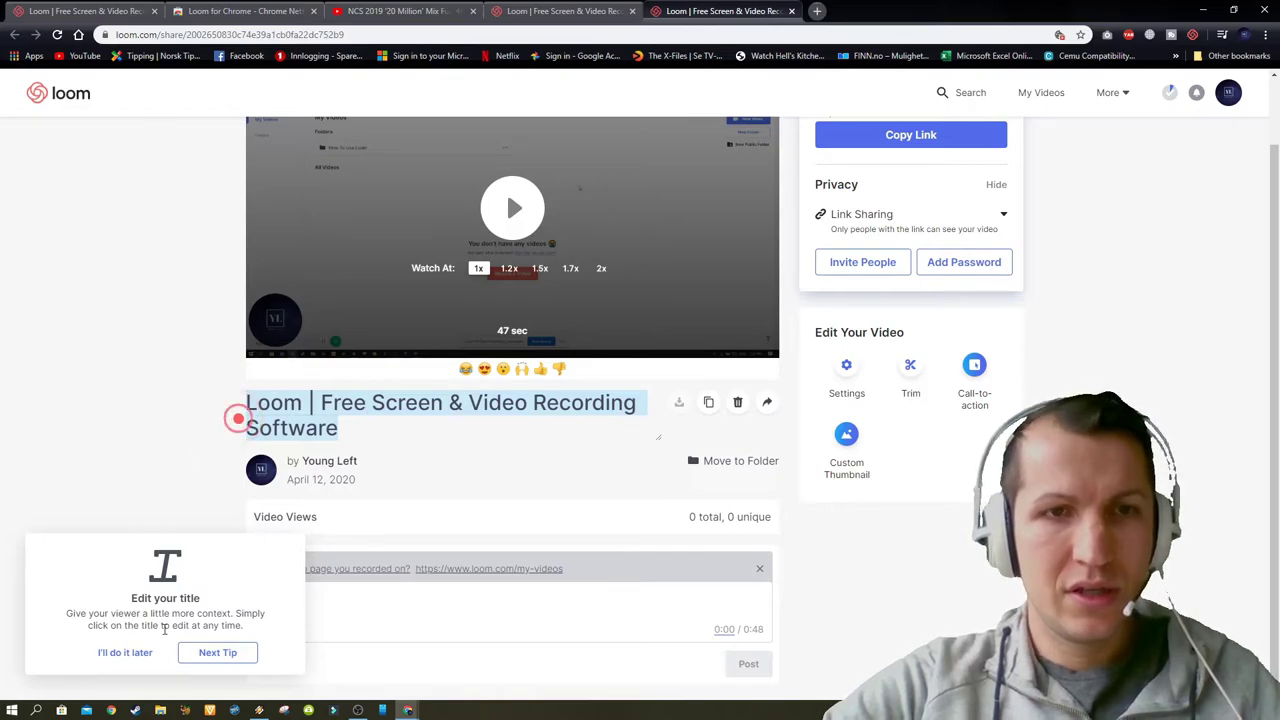
left_click(125, 653)
scroll(144, 409, "up", 1)
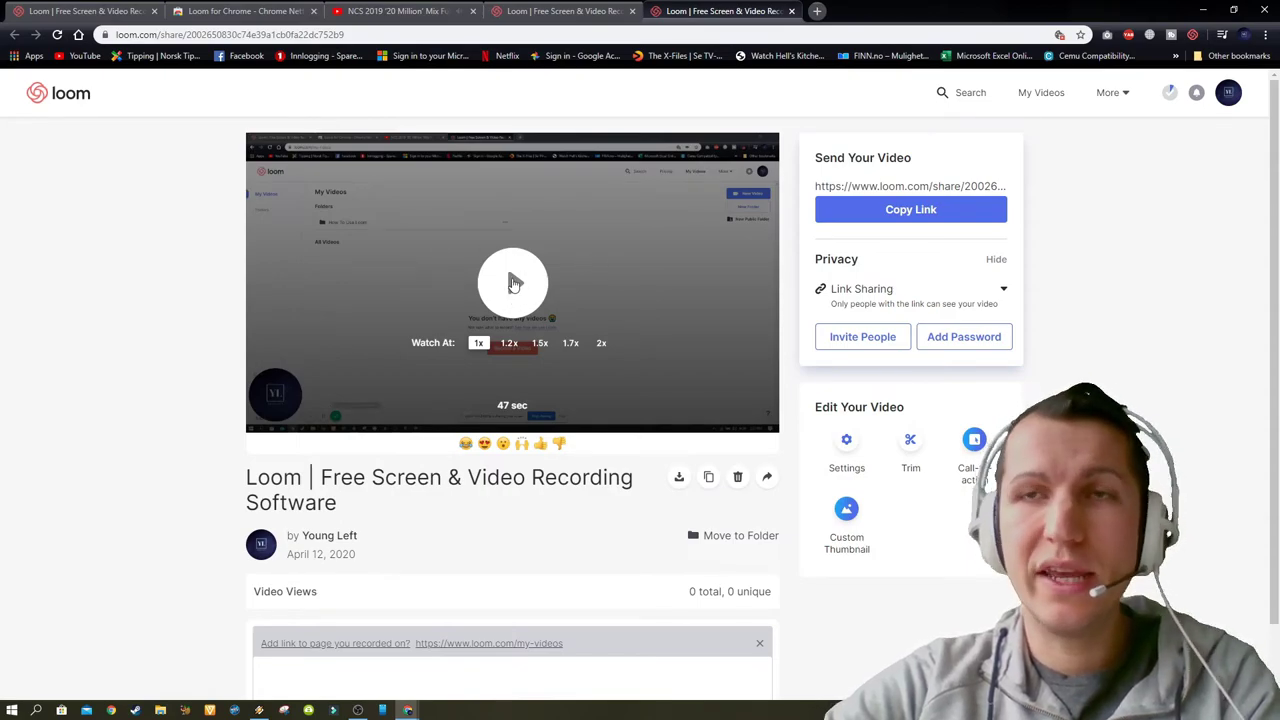
left_click(516, 287)
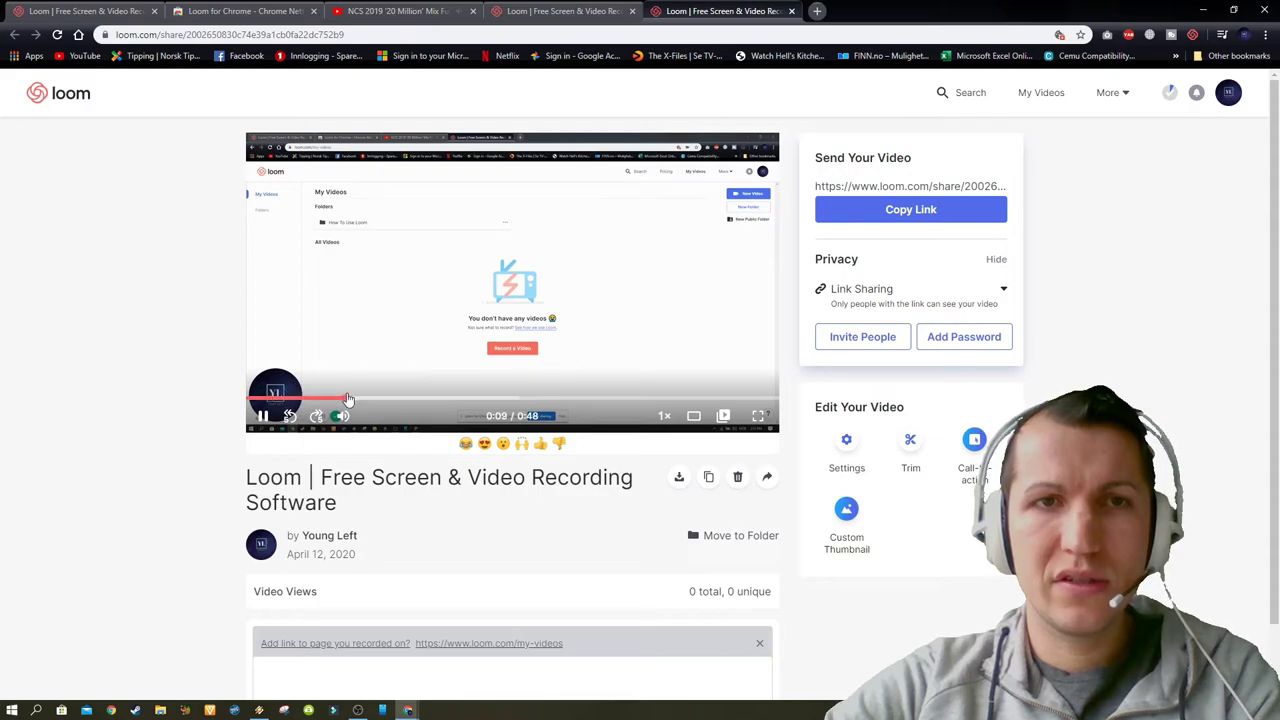
left_click(457, 399)
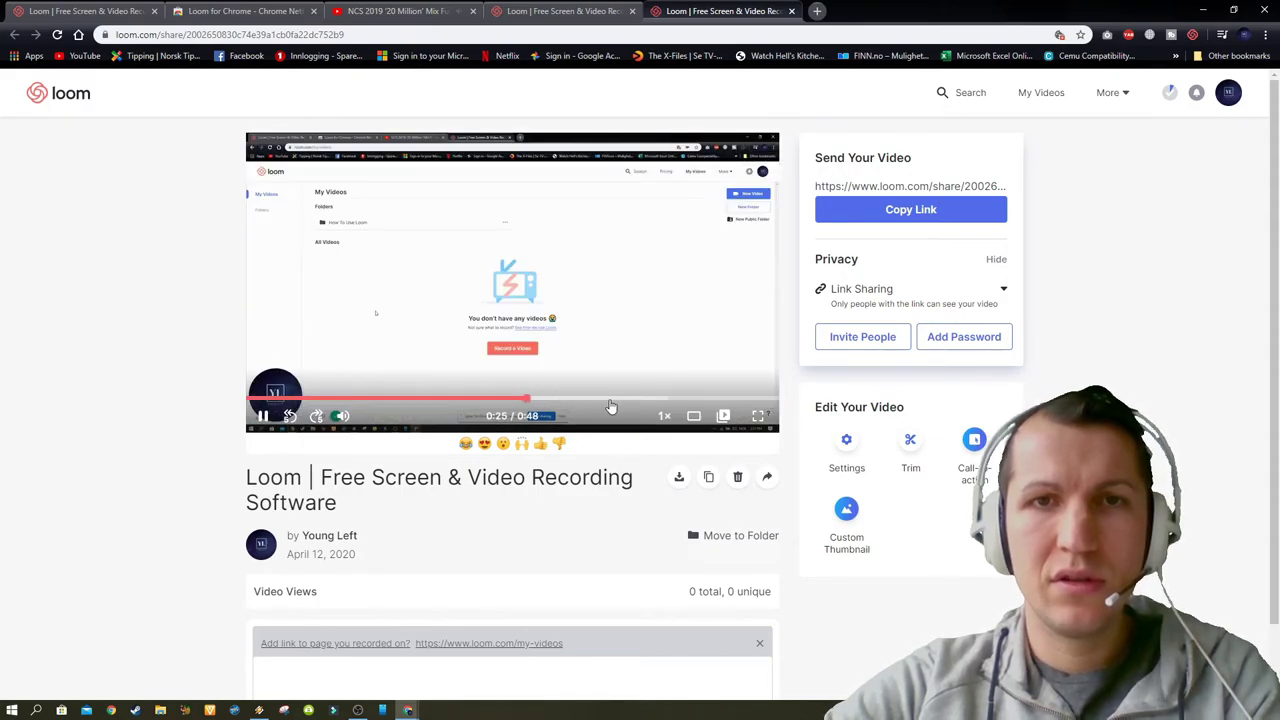
left_click(665, 399)
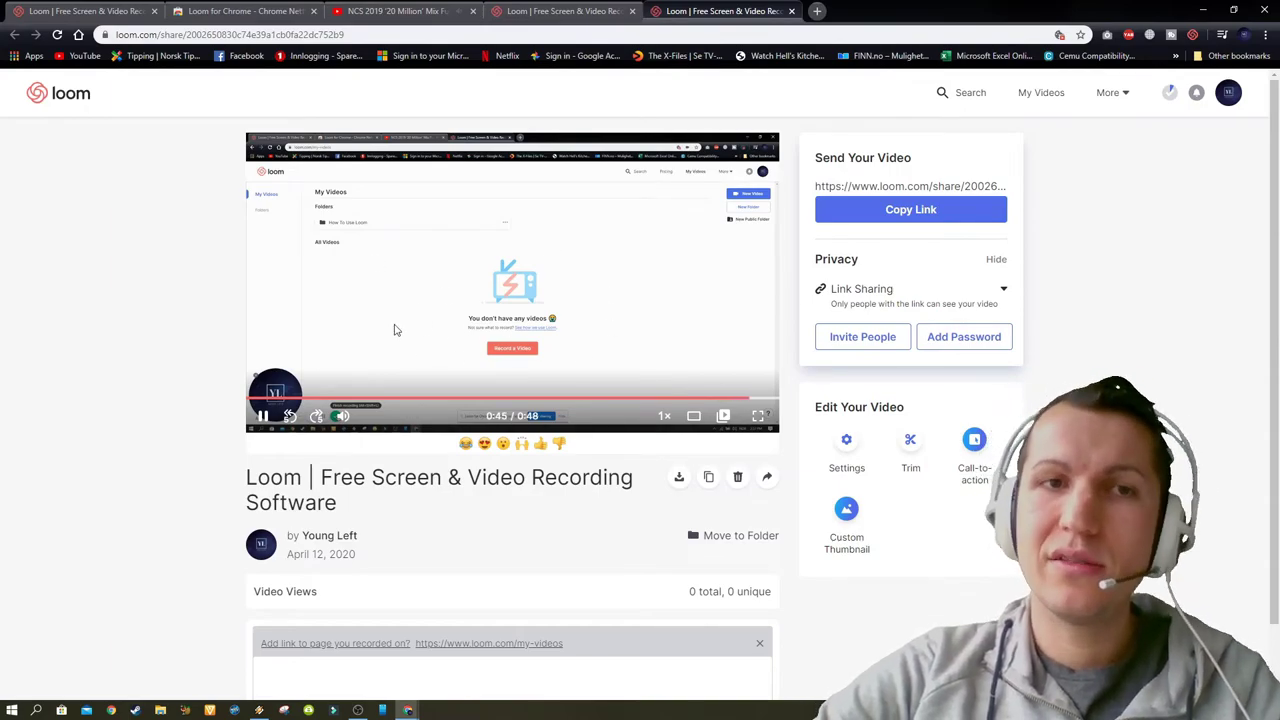
Replay the new recording full screen from the start, skipping ahead twice along the seek bar
left_click(755, 420)
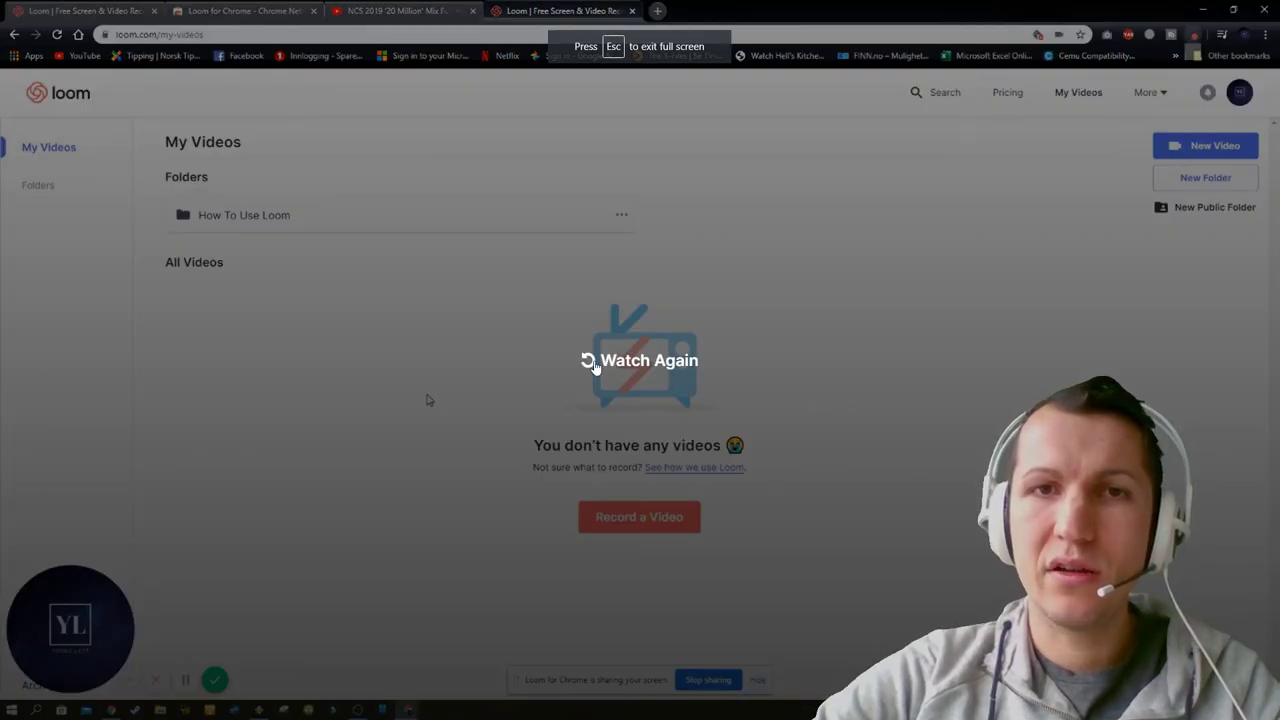
left_click(593, 363)
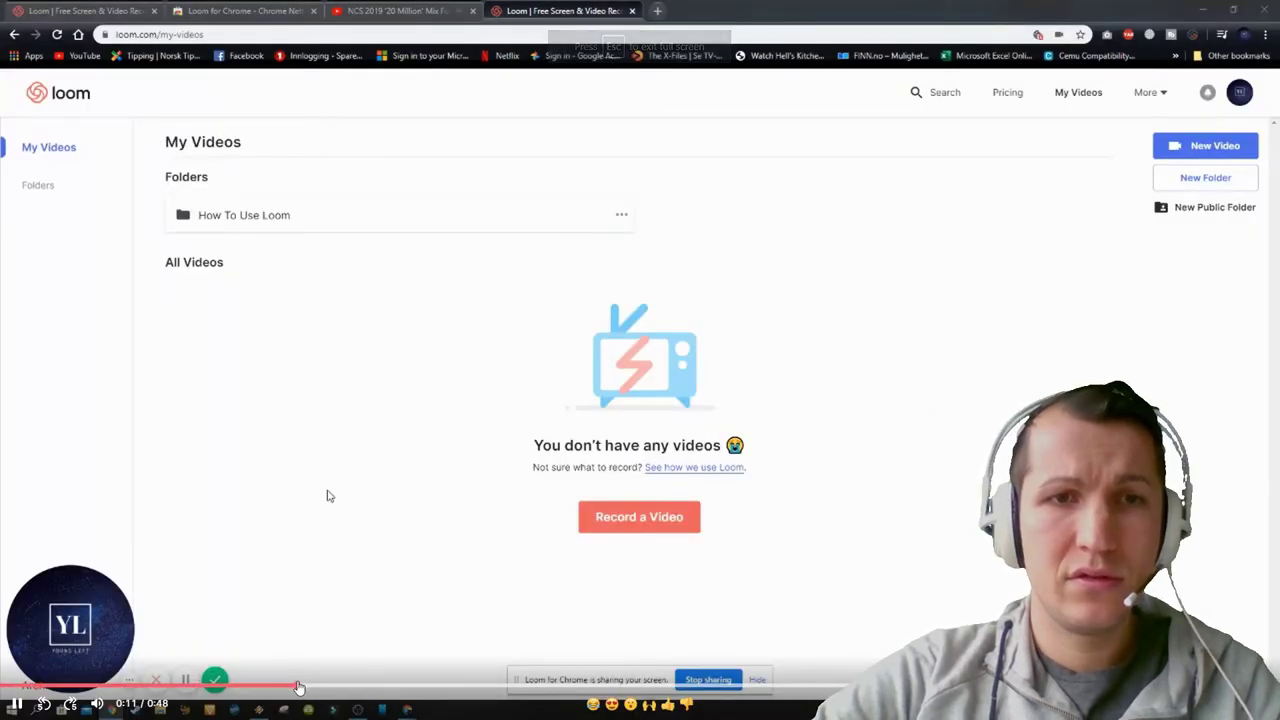
left_click(486, 688)
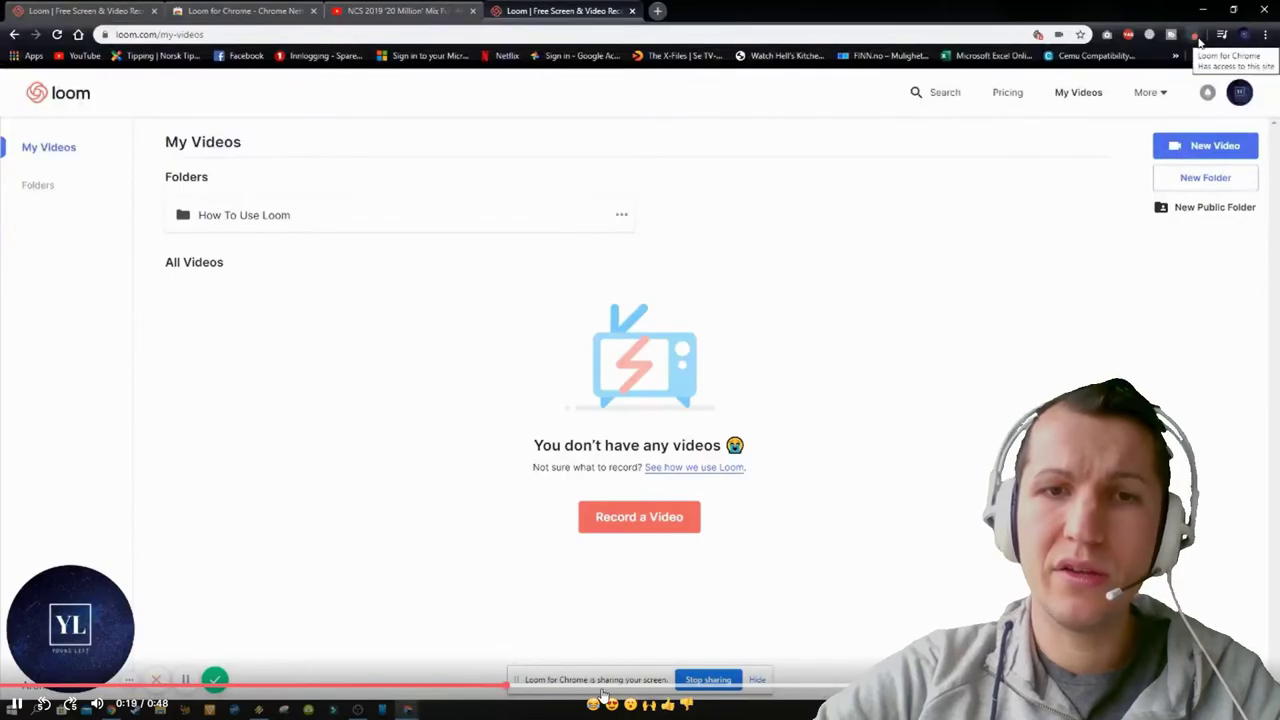
left_click(852, 688)
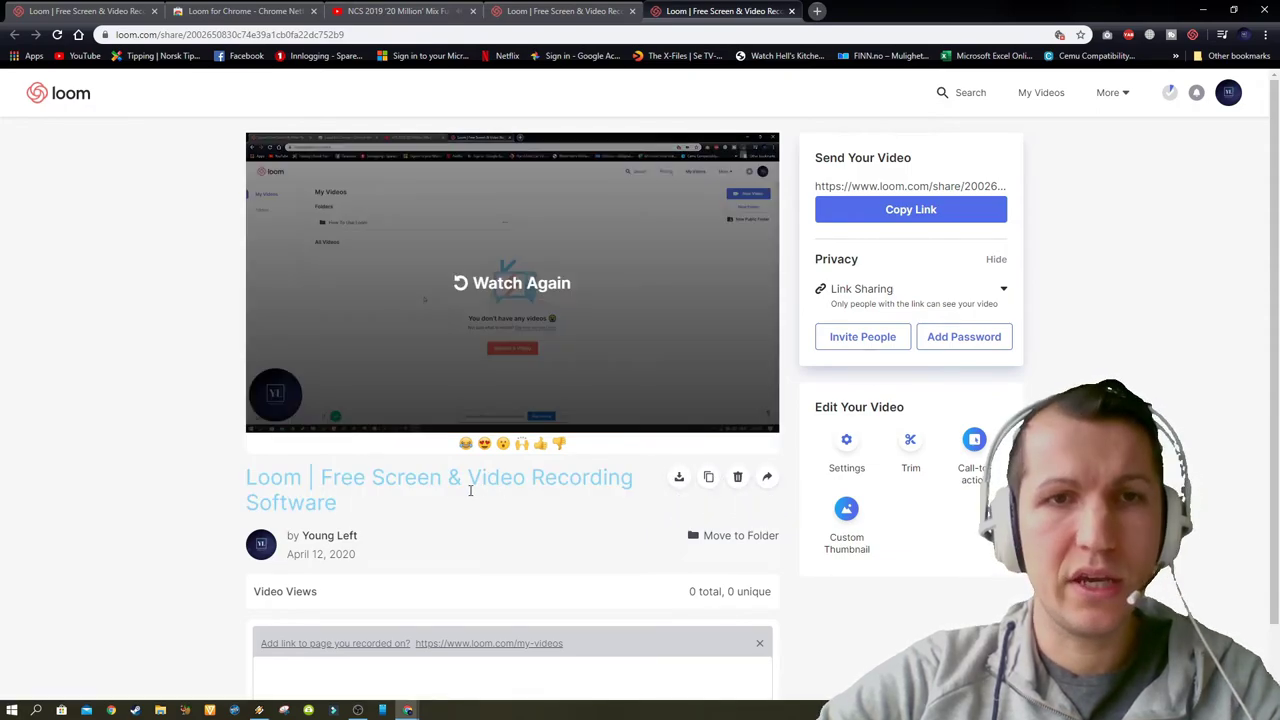
scroll(117, 394, "down", 1)
scroll(160, 420, "up", 1)
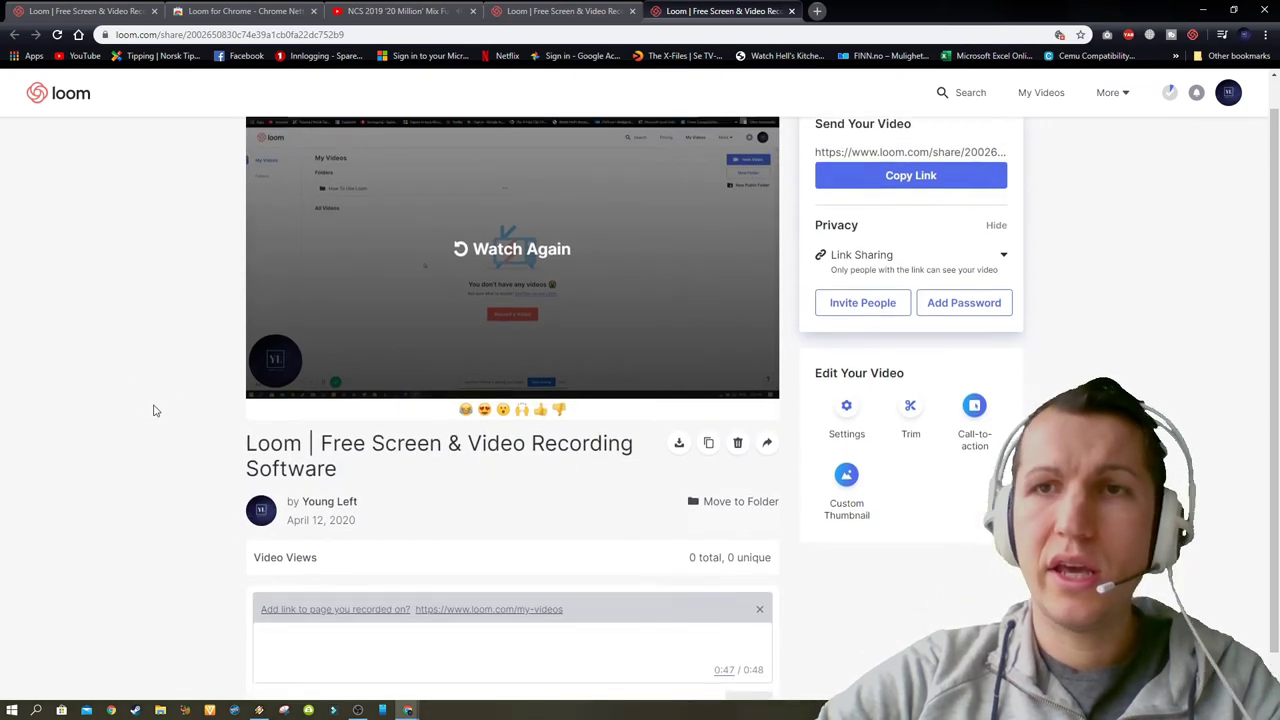